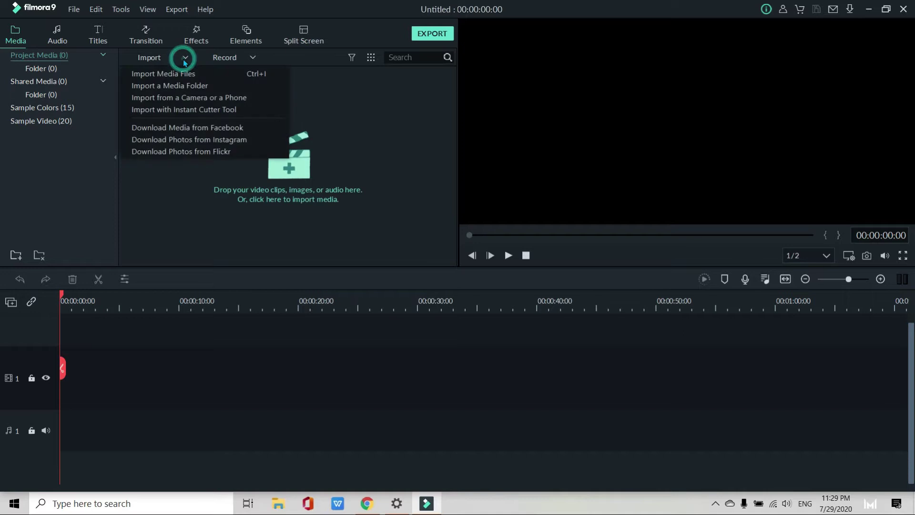
{"action": "left_click", "coordinate": [180, 76]}
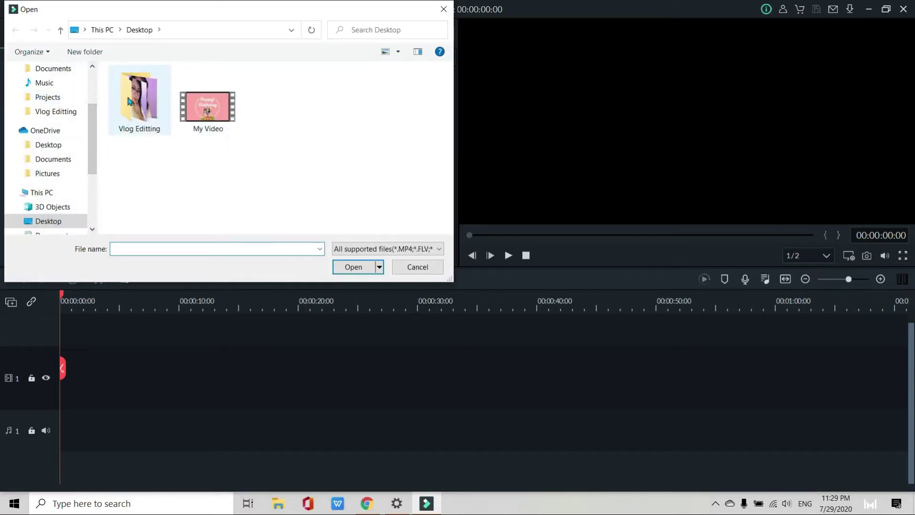
{"action": "double_click", "coordinate": [158, 95]}
{"action": "scroll", "coordinate": [288, 151], "scroll_direction": "down", "scroll_amount": 1}
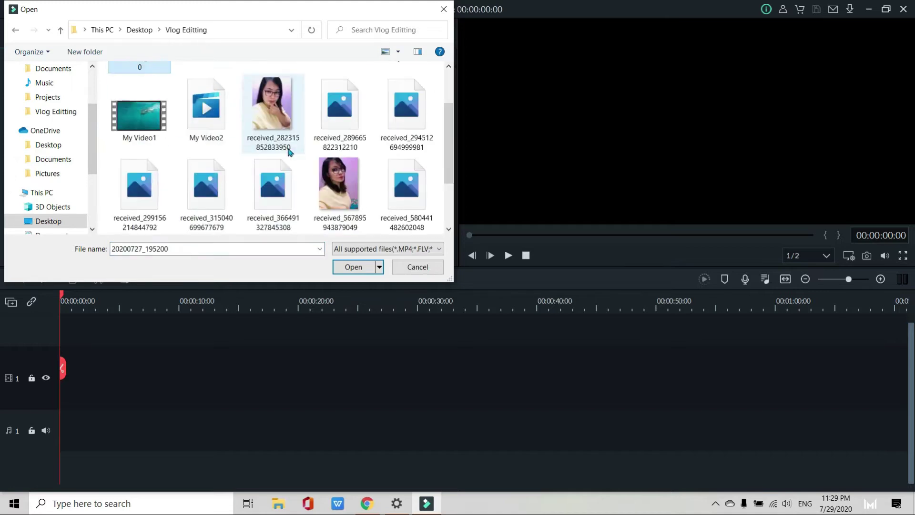
{"action": "scroll", "coordinate": [289, 151], "scroll_direction": "down", "scroll_amount": 1}
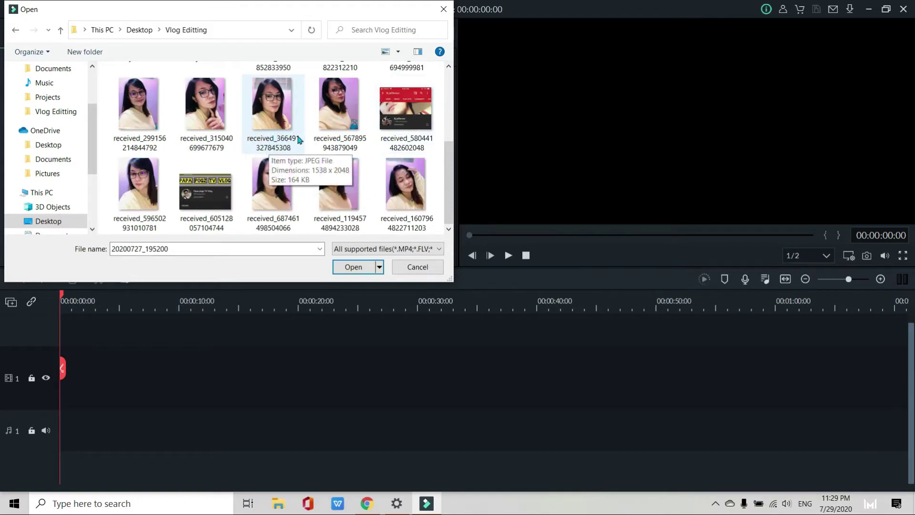
{"action": "left_click", "coordinate": [327, 112]}
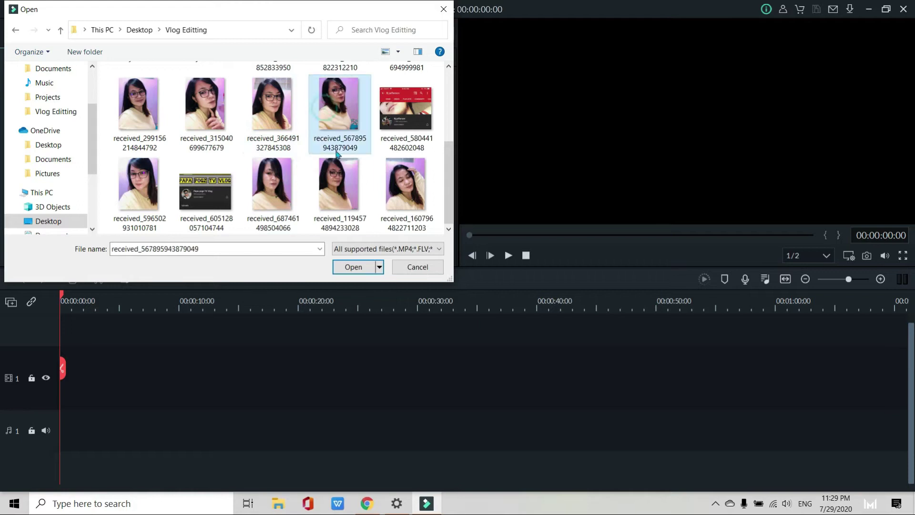
{"action": "left_click", "coordinate": [355, 267]}
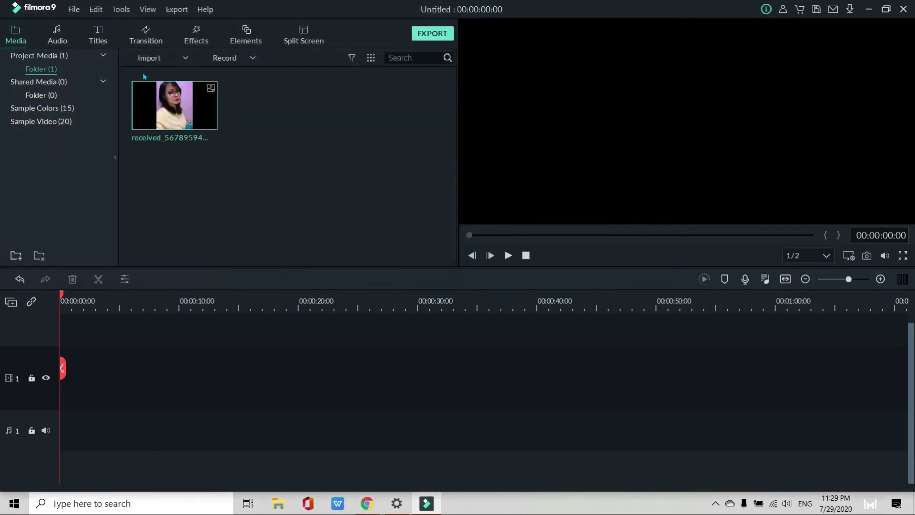
{"action": "left_click", "coordinate": [184, 58]}
{"action": "left_click", "coordinate": [180, 73]}
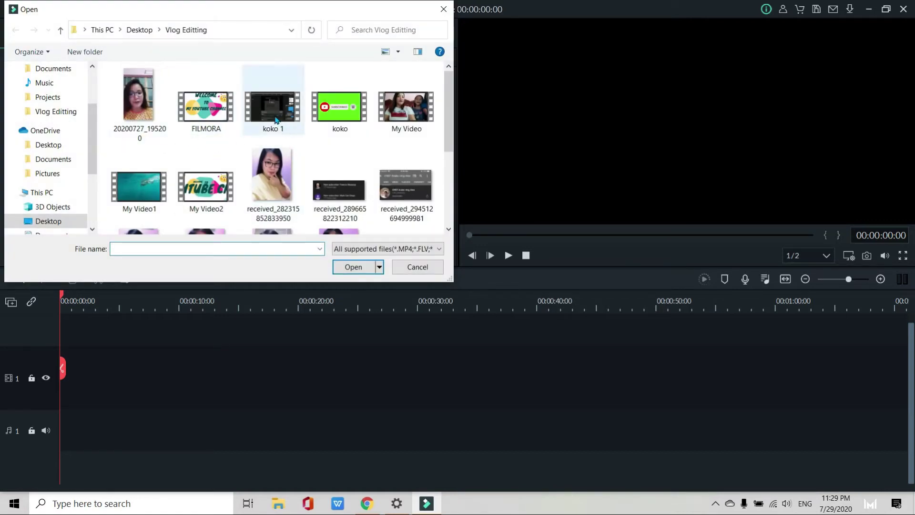
{"action": "scroll", "coordinate": [275, 143], "scroll_direction": "down", "scroll_amount": 3}
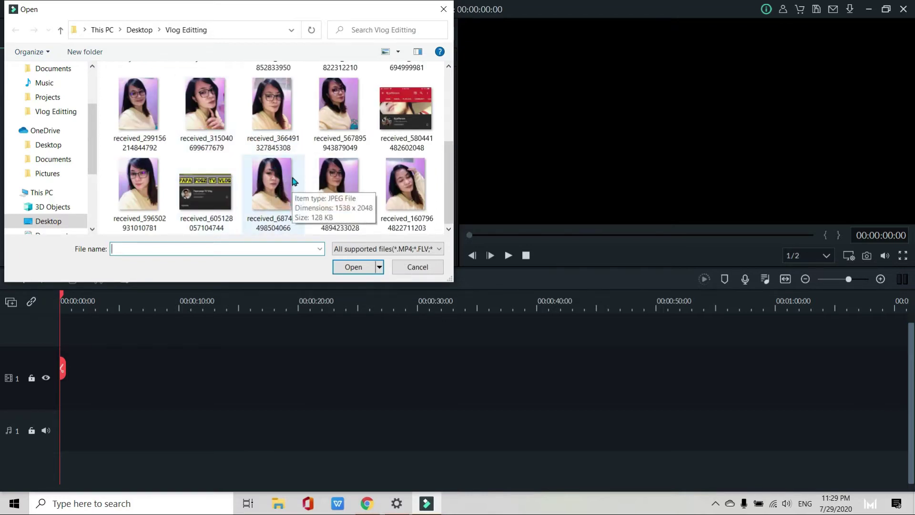
{"action": "scroll", "coordinate": [294, 181], "scroll_direction": "up", "scroll_amount": 1}
{"action": "left_click", "coordinate": [272, 95]}
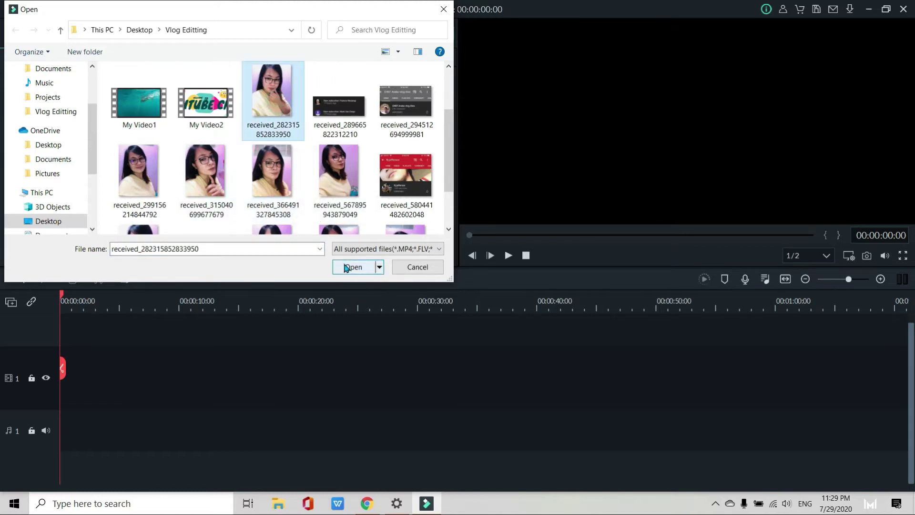
{"action": "left_click", "coordinate": [350, 267]}
Import the picture "me and papa" from the recent files in Quick access into the project media
{"action": "mouse_move", "coordinate": [138, 89]}
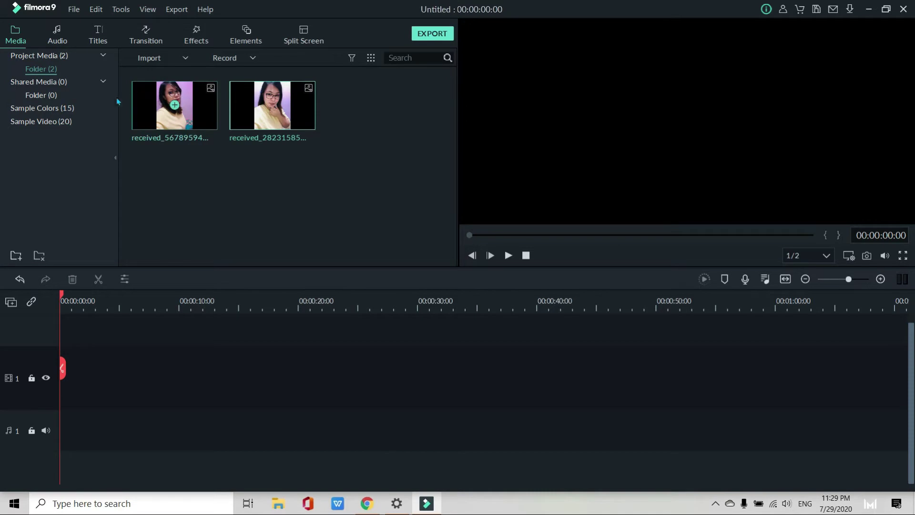
{"action": "left_click", "coordinate": [186, 58]}
{"action": "left_click", "coordinate": [177, 73]}
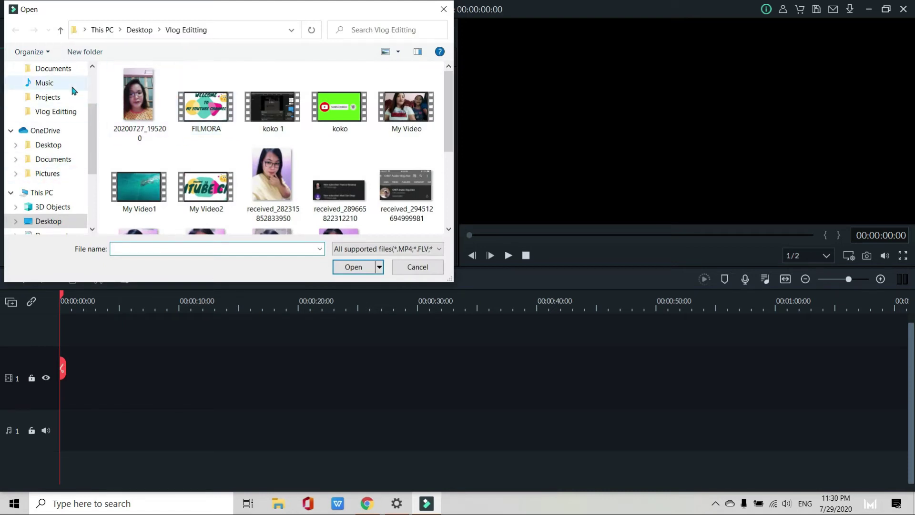
{"action": "left_click_drag", "start_coordinate": [93, 170], "coordinate": [92, 143]}
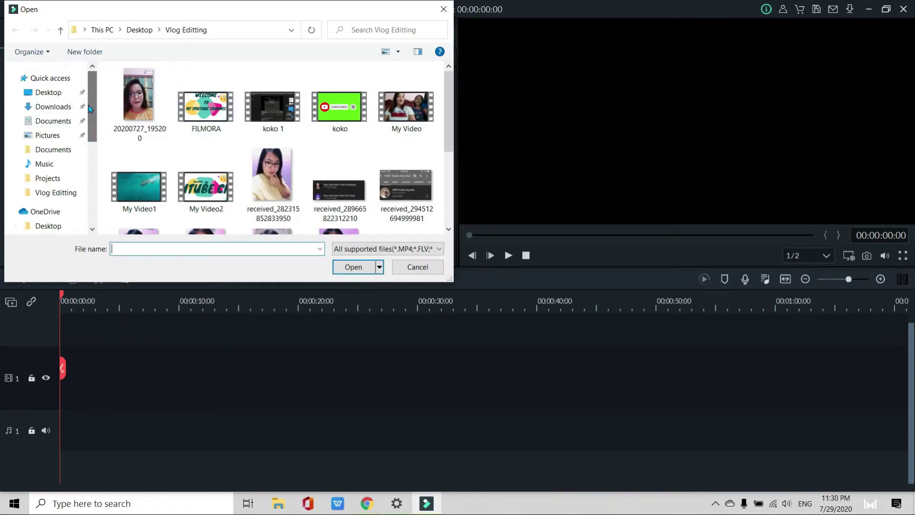
{"action": "left_click", "coordinate": [60, 77]}
{"action": "scroll", "coordinate": [229, 119], "scroll_direction": "down", "scroll_amount": 3}
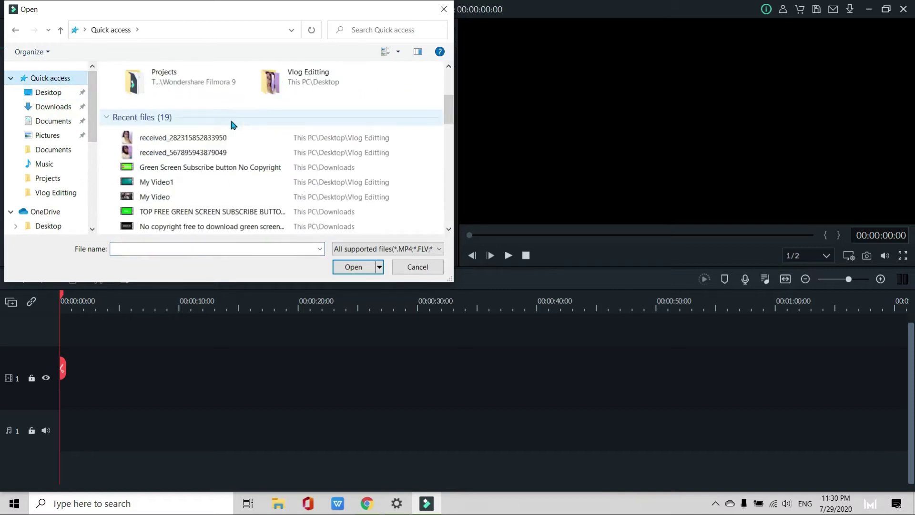
{"action": "scroll", "coordinate": [189, 171], "scroll_direction": "down", "scroll_amount": 2}
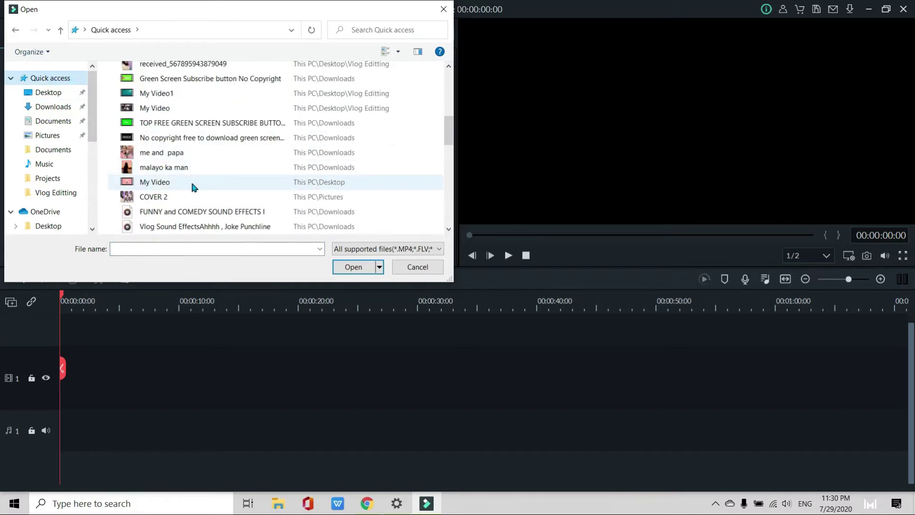
{"action": "left_click", "coordinate": [202, 153]}
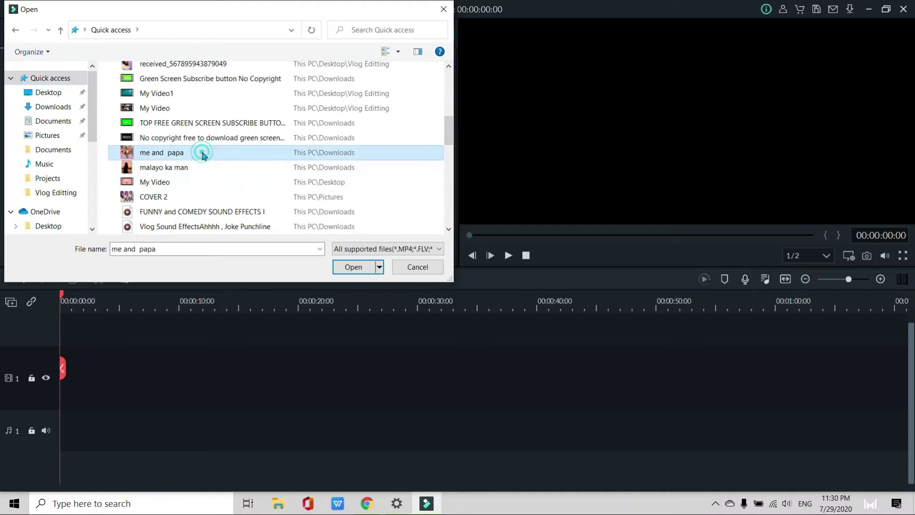
{"action": "left_click", "coordinate": [348, 267]}
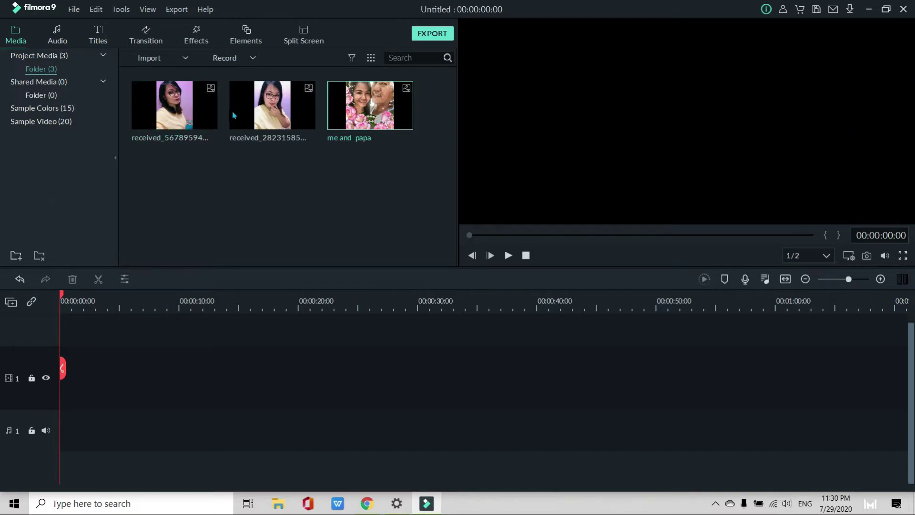
Minimize the editor, switch to Chrome, close the old YouTube video tab and open YouTube's home page in a new tab
{"action": "left_click", "coordinate": [869, 10]}
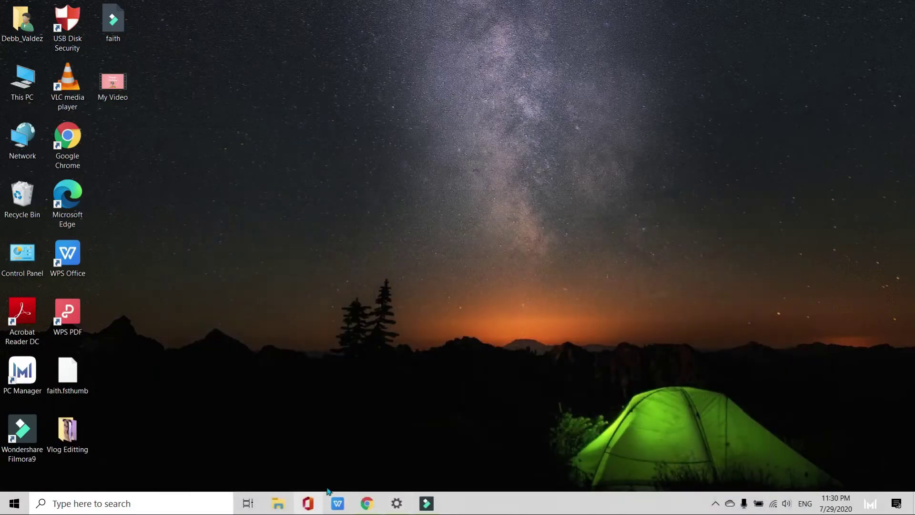
{"action": "left_click", "coordinate": [365, 508]}
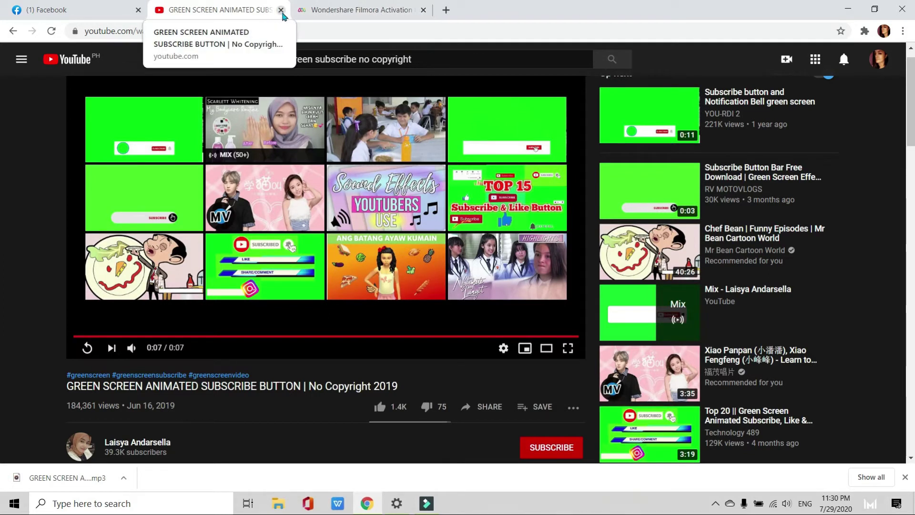
{"action": "left_click", "coordinate": [280, 10]}
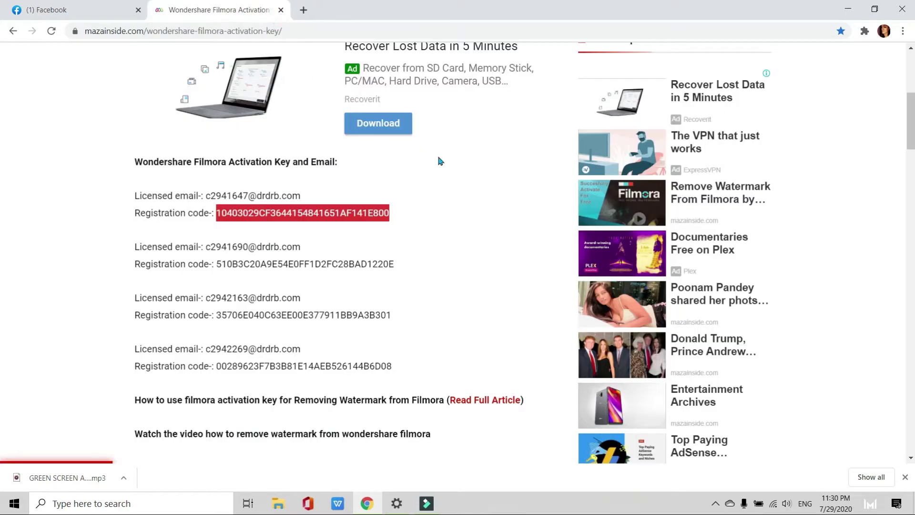
{"action": "left_click", "coordinate": [302, 13]}
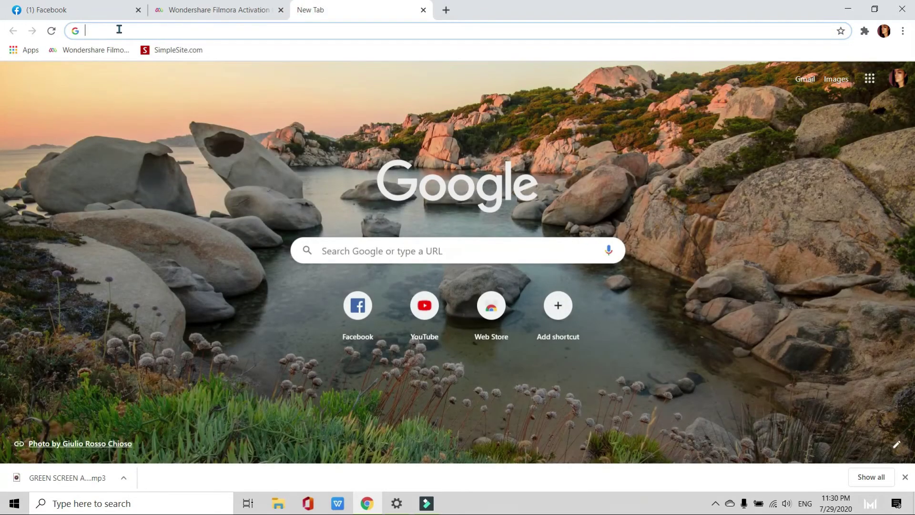
{"action": "left_click", "coordinate": [410, 320]}
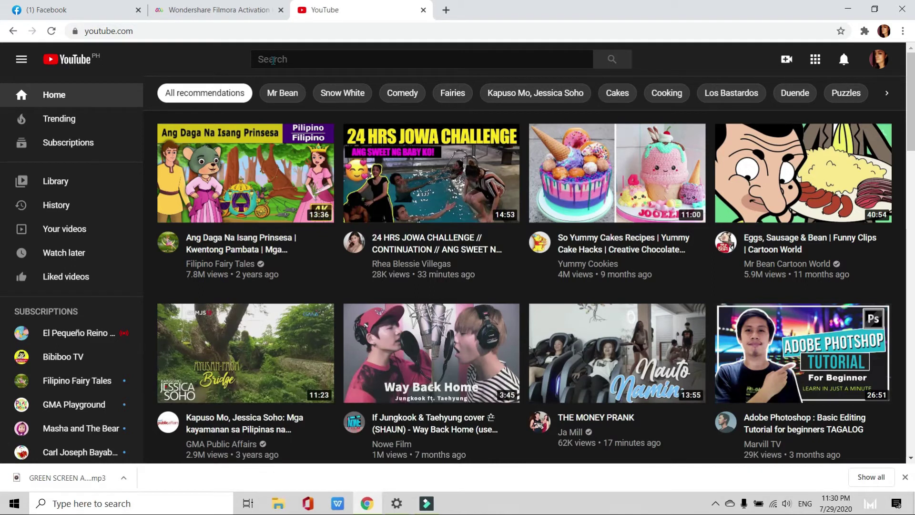
Search YouTube for "green screen subscribe no copyright" and open the video "GREEN SCREEN ANIMATED SUBSCRIBE BUTTON | No Copyright 2019"
{"action": "left_click", "coordinate": [273, 60]}
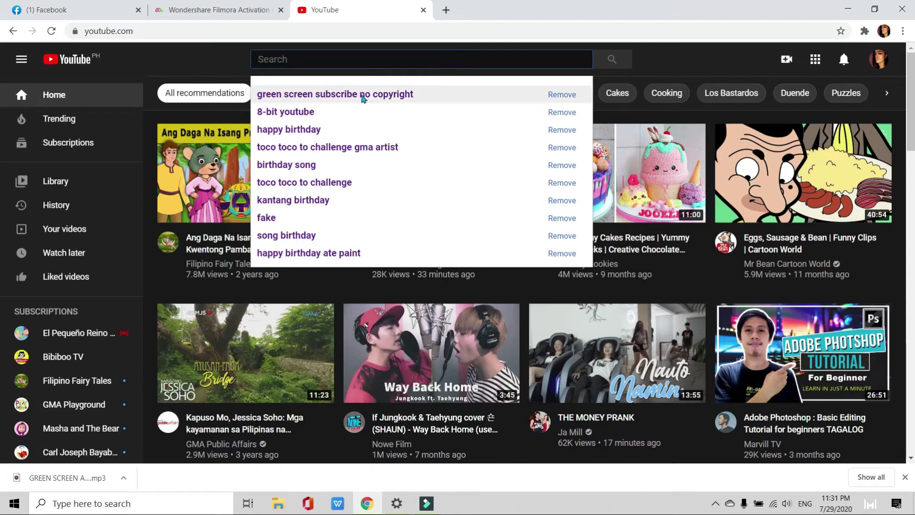
{"action": "left_click", "coordinate": [367, 98]}
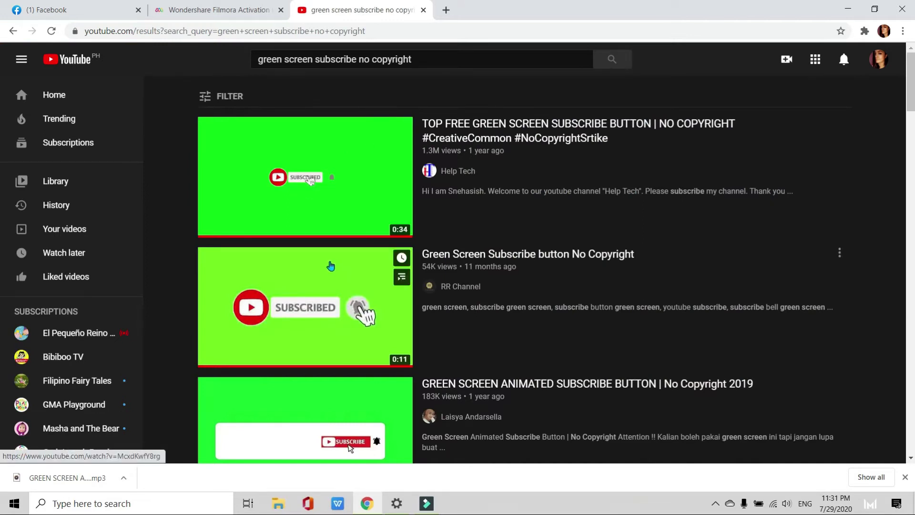
{"action": "scroll", "coordinate": [330, 265], "scroll_direction": "down", "scroll_amount": 1}
{"action": "scroll", "coordinate": [360, 265], "scroll_direction": "down", "scroll_amount": 1}
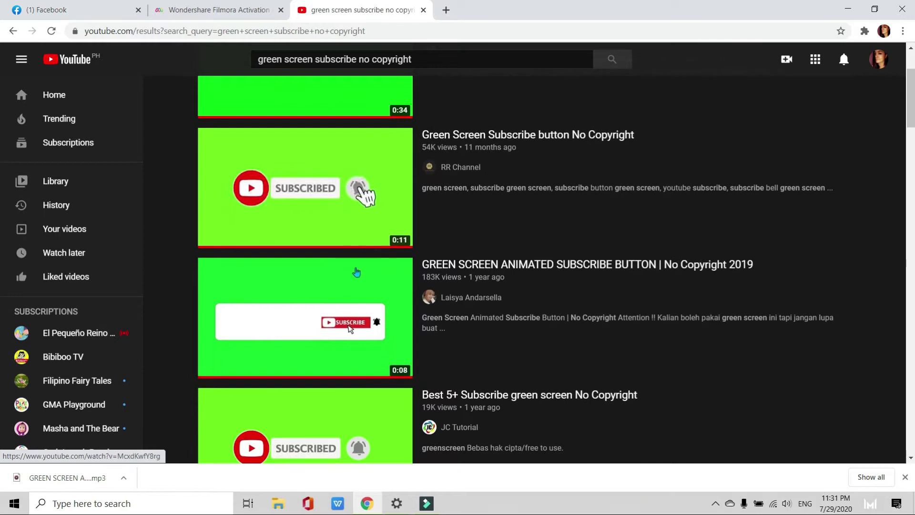
{"action": "scroll", "coordinate": [391, 287], "scroll_direction": "down", "scroll_amount": 2}
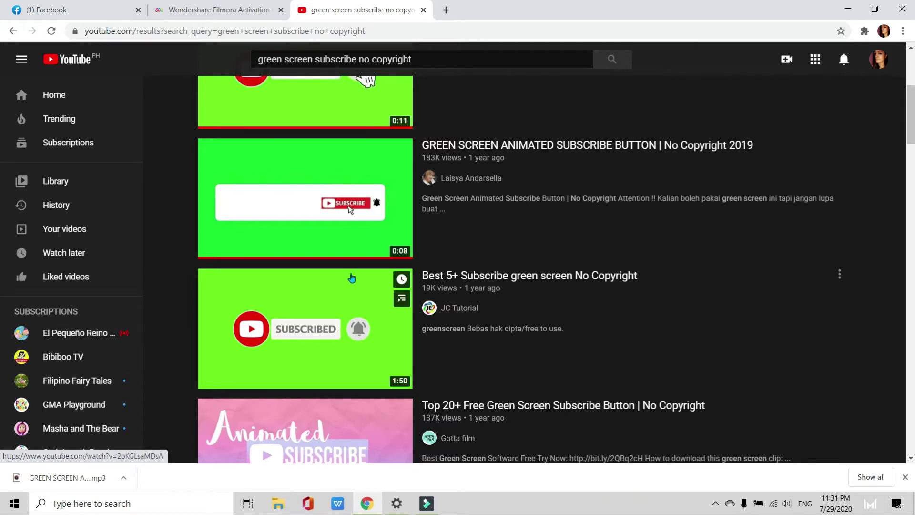
{"action": "left_click", "coordinate": [373, 220]}
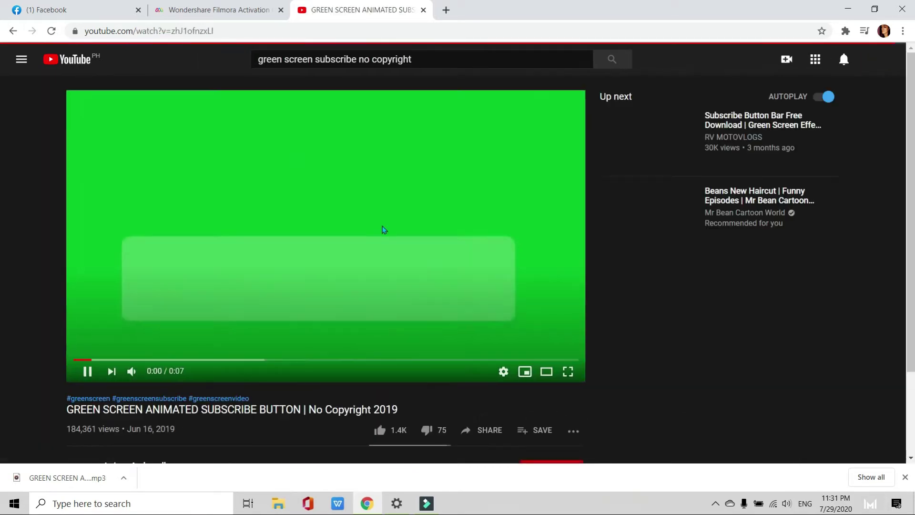
Pause the green screen subscribe button video and copy its share link to the clipboard
{"action": "scroll", "coordinate": [404, 296], "scroll_direction": "down", "scroll_amount": 2}
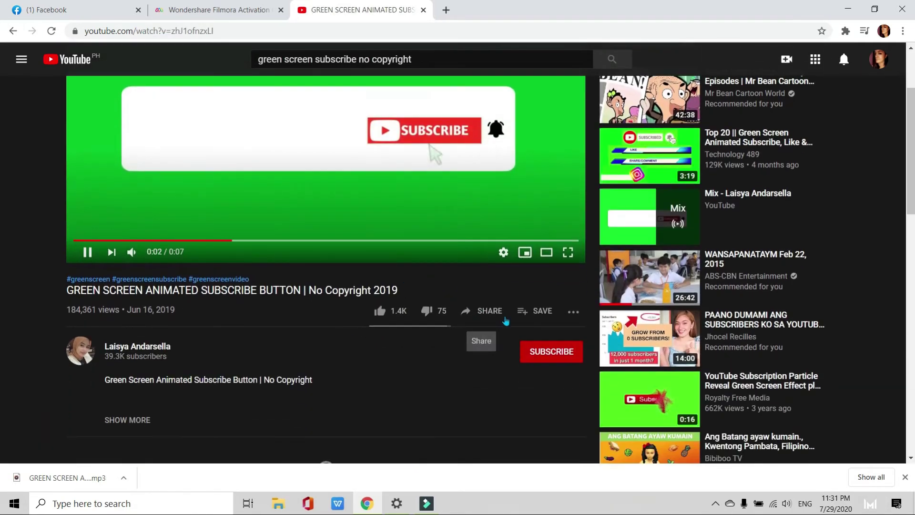
{"action": "scroll", "coordinate": [286, 181], "scroll_direction": "up", "scroll_amount": 2}
{"action": "left_click", "coordinate": [270, 304]}
{"action": "scroll", "coordinate": [404, 291], "scroll_direction": "down", "scroll_amount": 3}
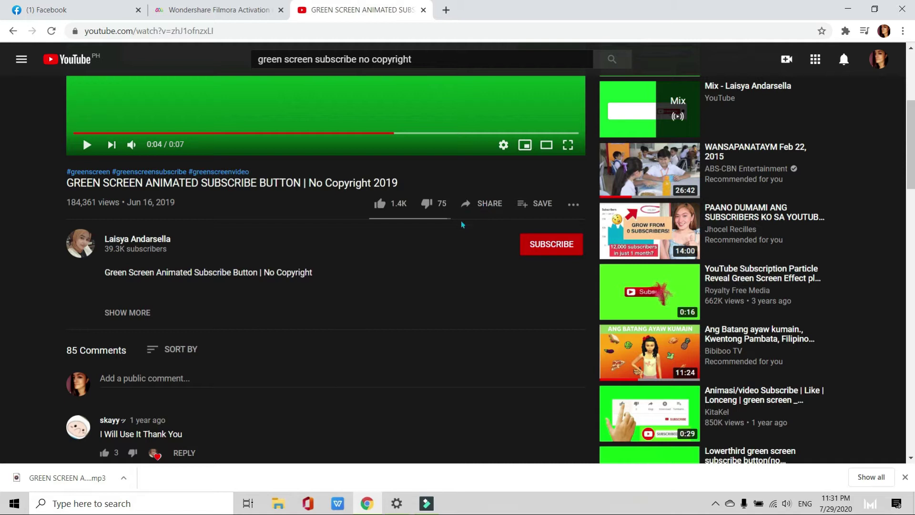
{"action": "left_click", "coordinate": [491, 205]}
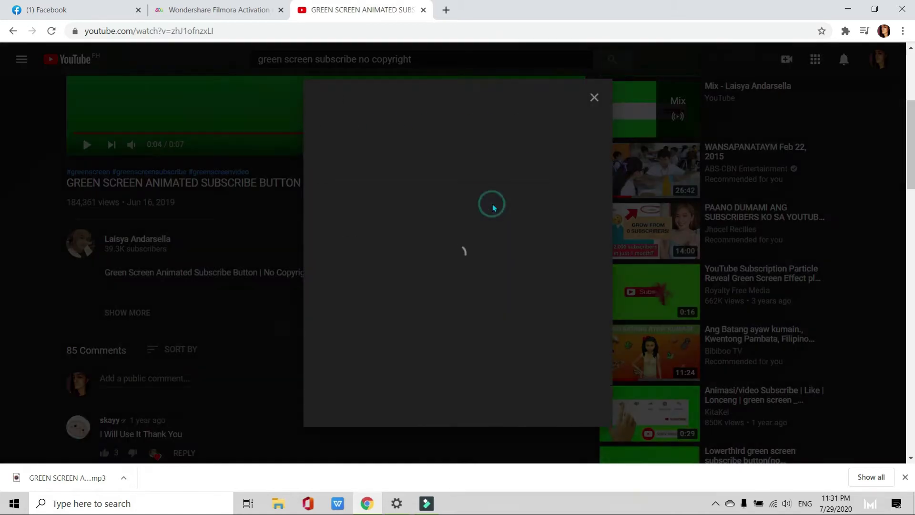
{"action": "left_click", "coordinate": [443, 276]}
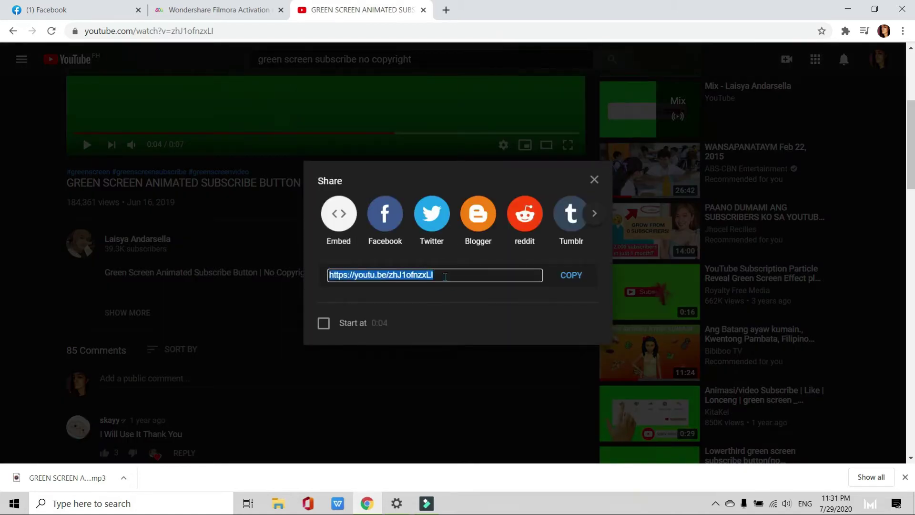
{"action": "left_click", "coordinate": [574, 278]}
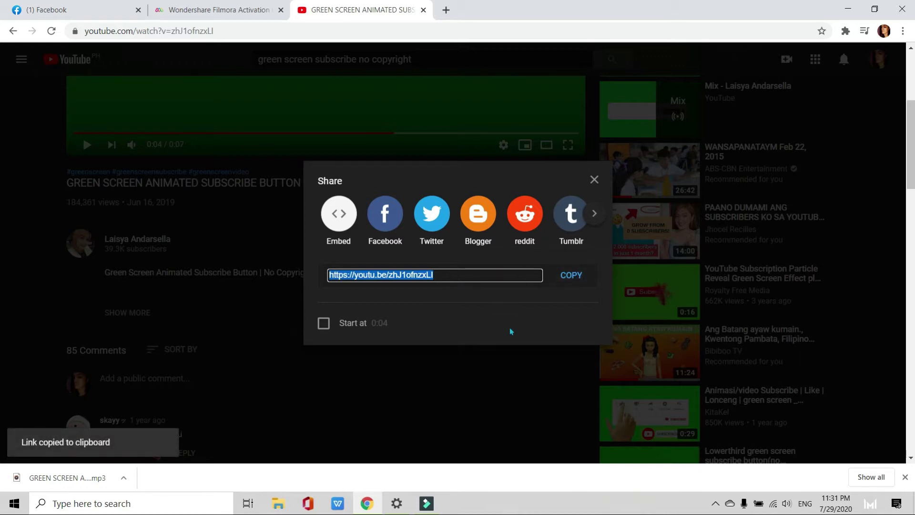
{"action": "left_click", "coordinate": [407, 346]}
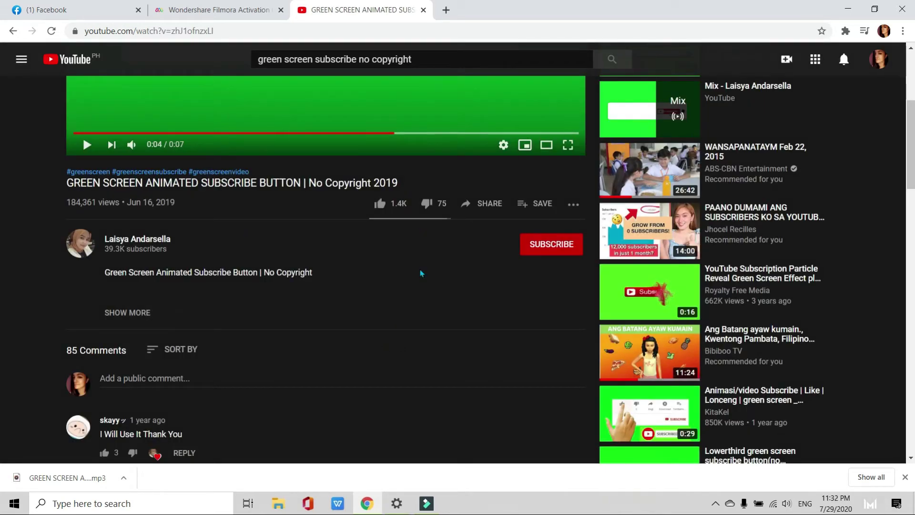
Search for "youtube converter" in a new tab and open the YouTube to Mp3 Converter site ytmp3.cc
{"action": "left_click", "coordinate": [446, 10]}
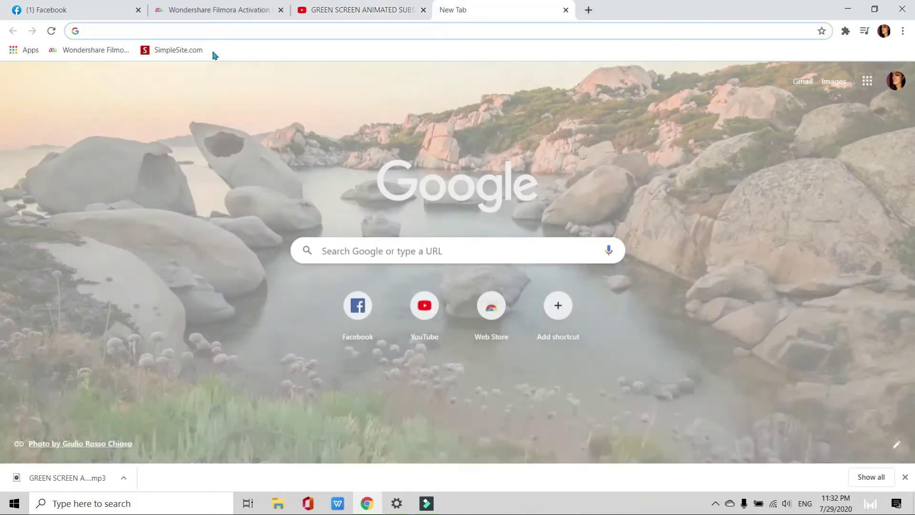
{"action": "left_click", "coordinate": [194, 36]}
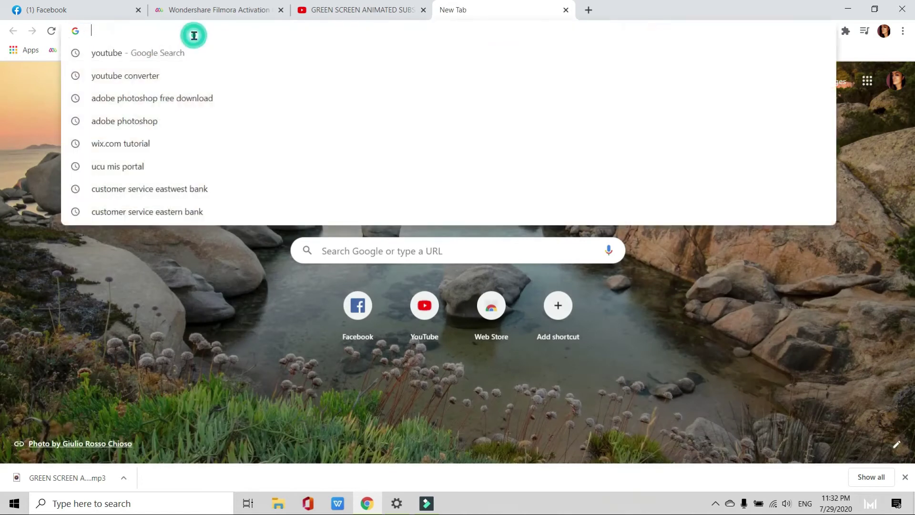
{"action": "left_click", "coordinate": [162, 79]}
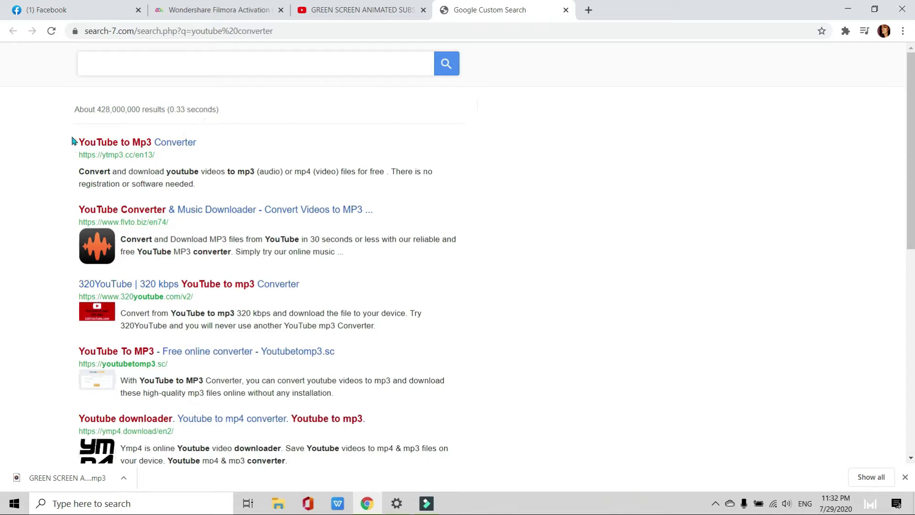
{"action": "left_click", "coordinate": [107, 143]}
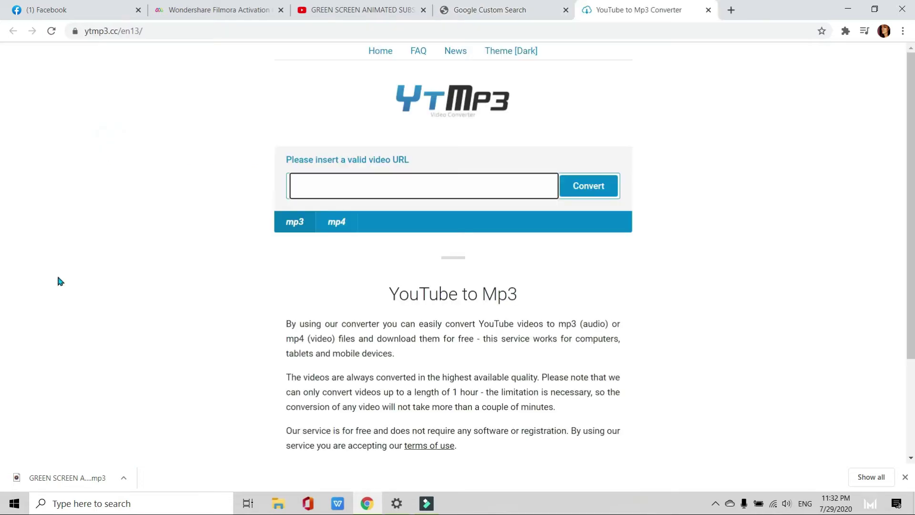
Convert the copied YouTube link to mp4 and download the converted green screen subscribe button video
{"action": "left_click", "coordinate": [402, 189]}
{"action": "key", "text": "ctrl+v"}
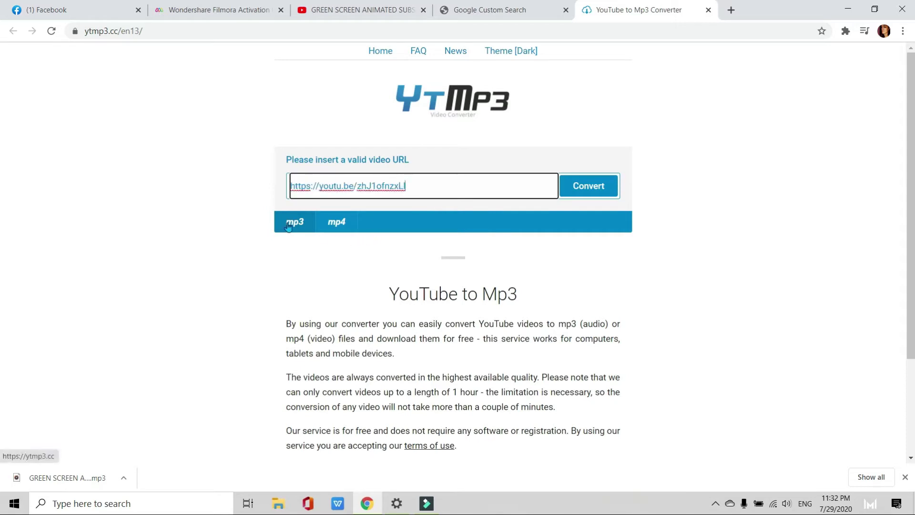
{"action": "left_click", "coordinate": [345, 231]}
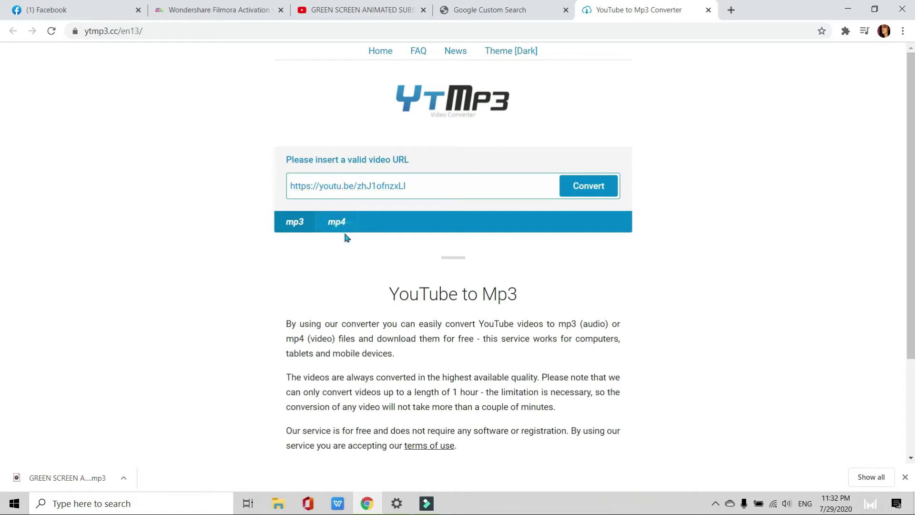
{"action": "left_click", "coordinate": [354, 222]}
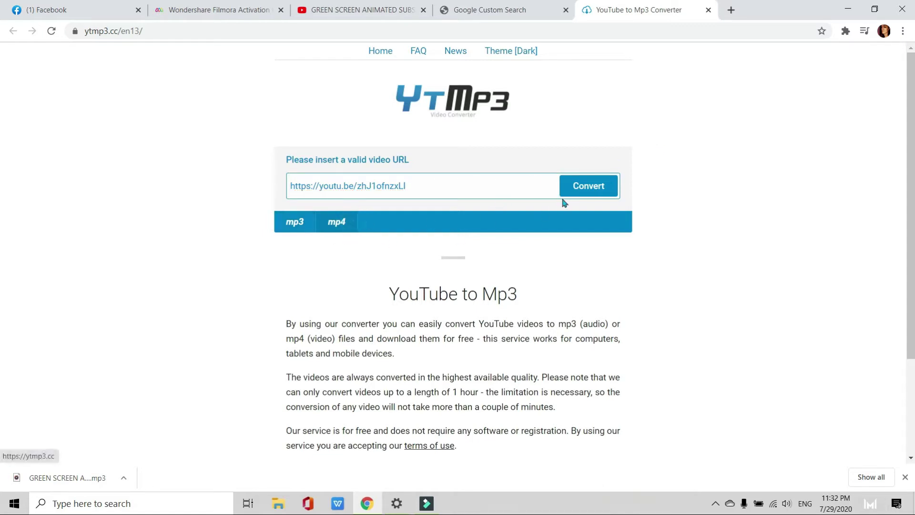
{"action": "left_click", "coordinate": [603, 189]}
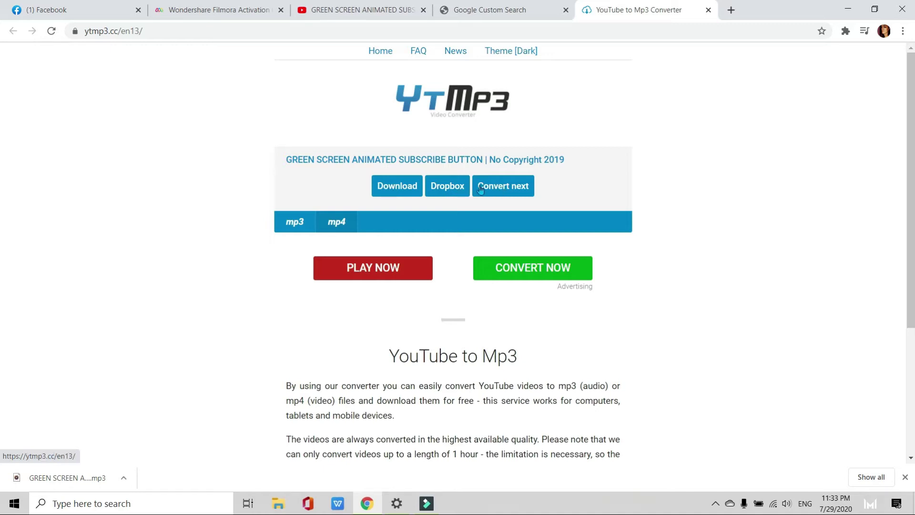
{"action": "left_click", "coordinate": [411, 187]}
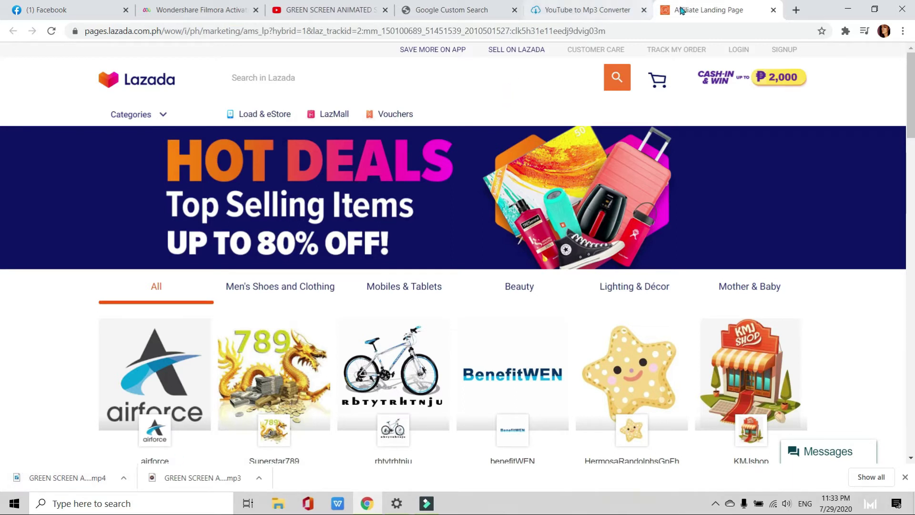
Close the advertisement, converter and search results tabs, minimize Chrome and switch back to Filmora9
{"action": "left_click", "coordinate": [773, 9]}
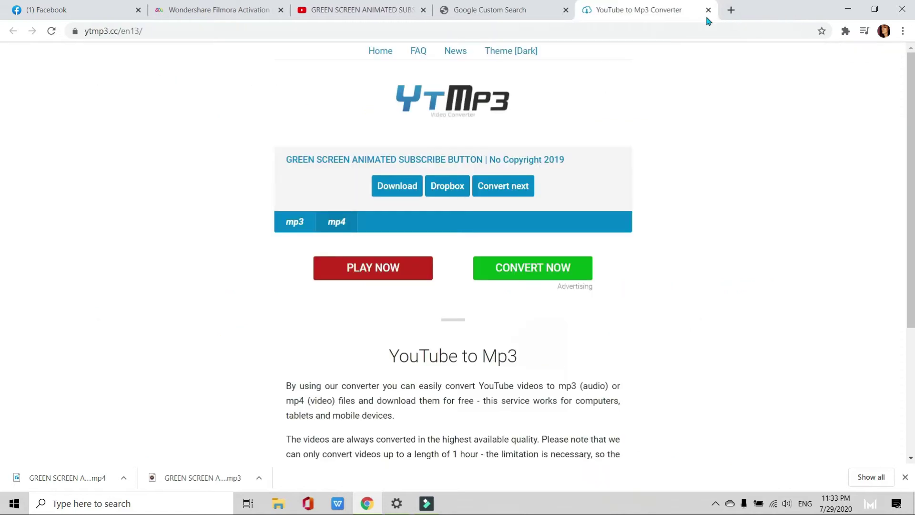
{"action": "left_click", "coordinate": [708, 10]}
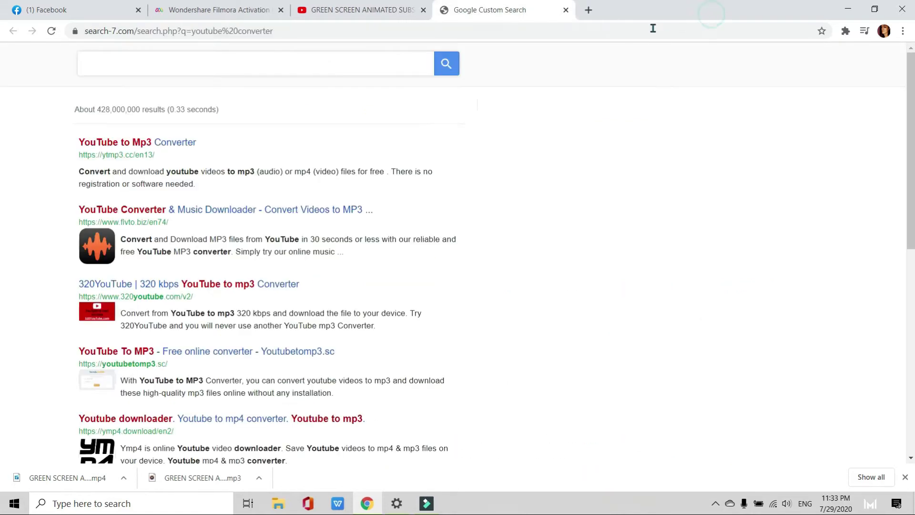
{"action": "left_click", "coordinate": [566, 10]}
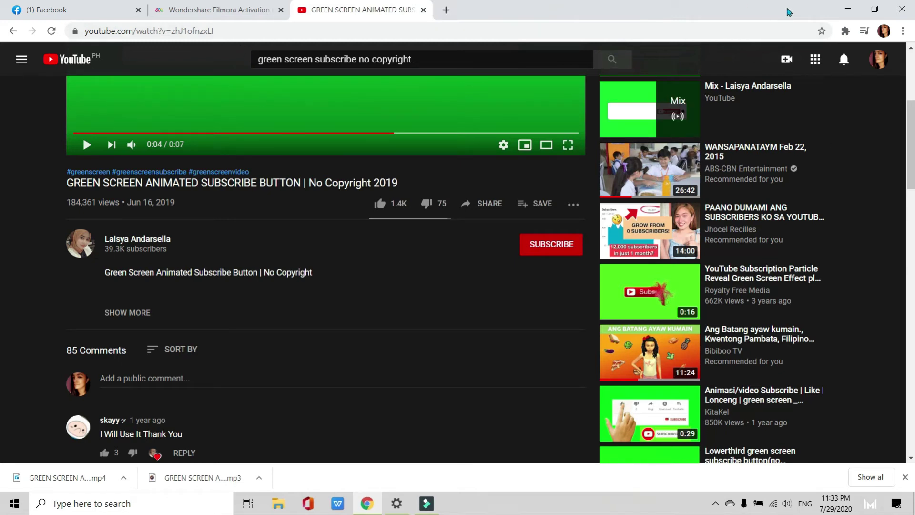
{"action": "left_click", "coordinate": [848, 8]}
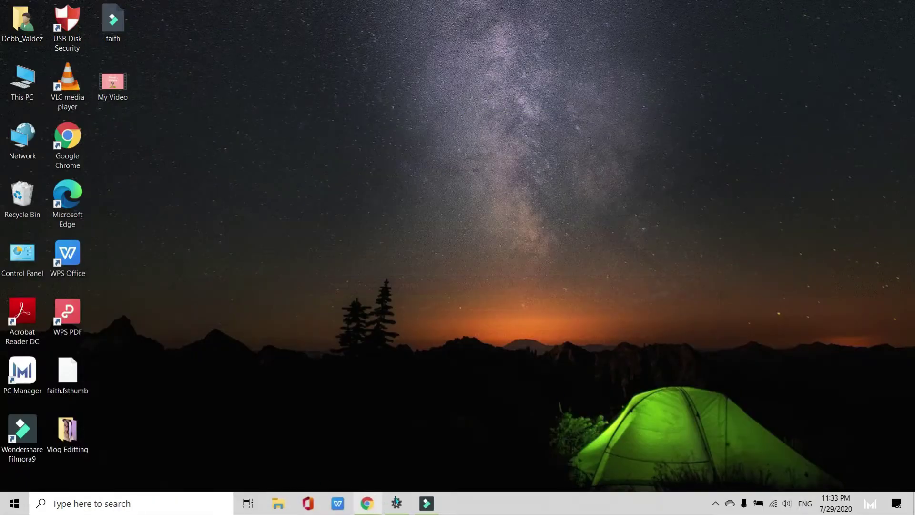
{"action": "left_click", "coordinate": [426, 505]}
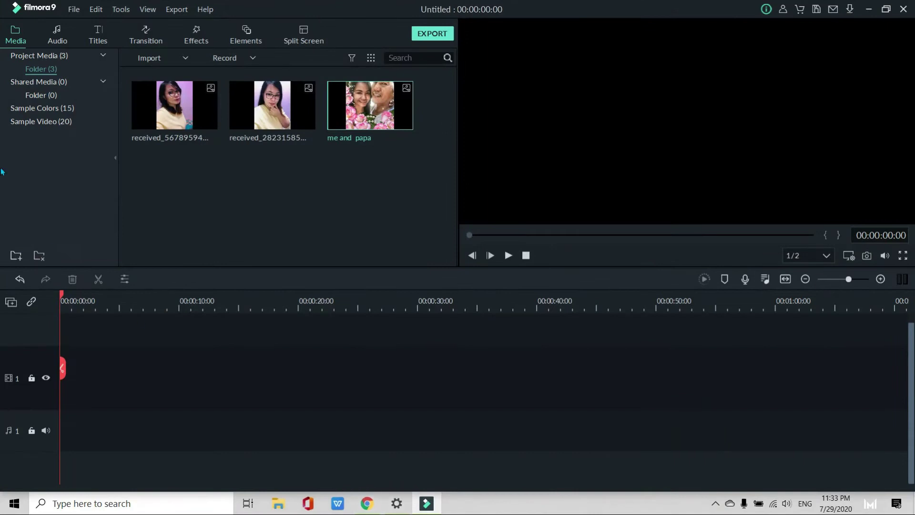
Import the media file "Green Screen Subscribe button No Copyright" from the recent files into the project media
{"action": "left_click", "coordinate": [185, 59]}
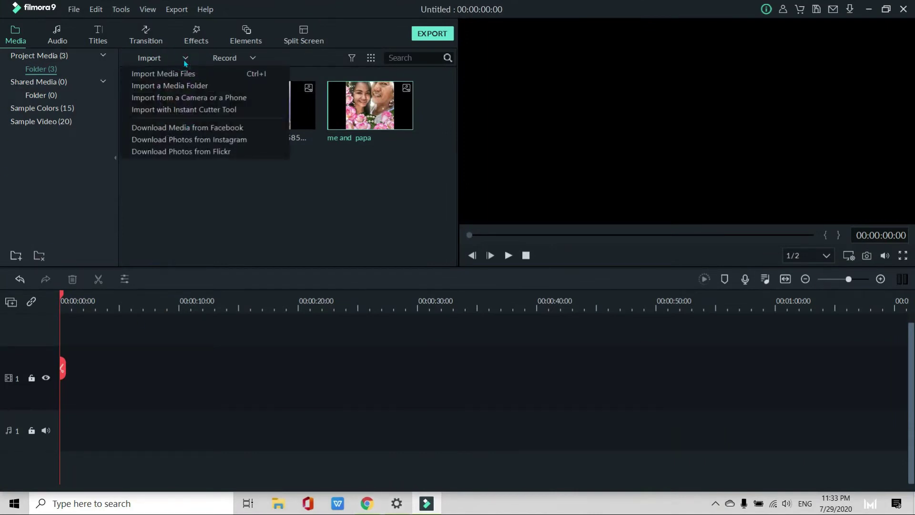
{"action": "left_click", "coordinate": [185, 72]}
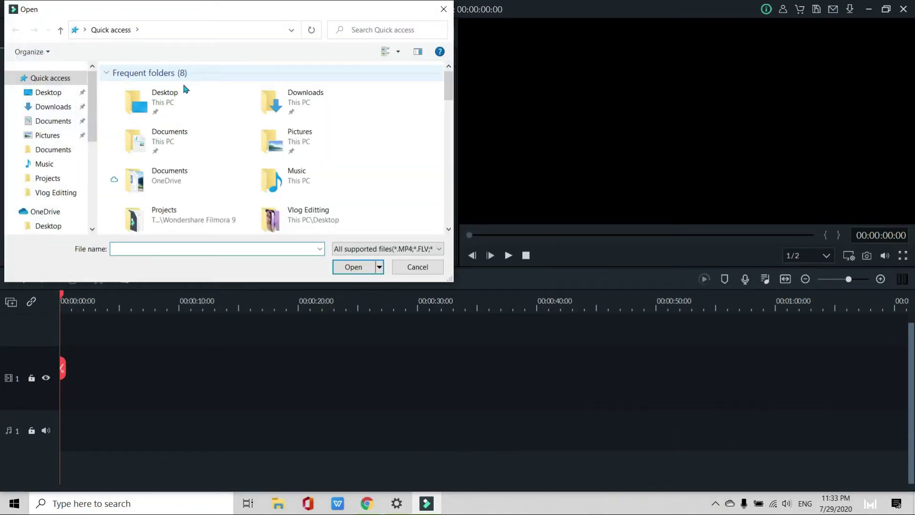
{"action": "scroll", "coordinate": [186, 122], "scroll_direction": "down", "scroll_amount": 3}
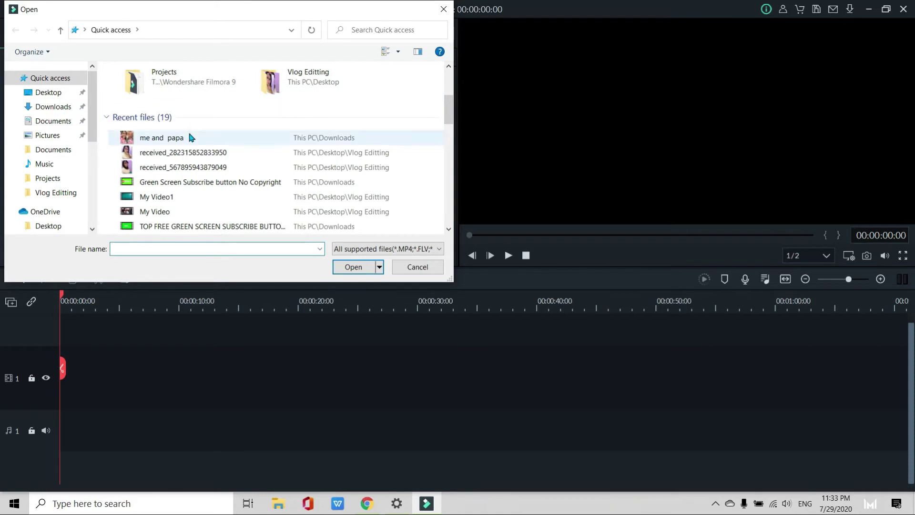
{"action": "scroll", "coordinate": [197, 184], "scroll_direction": "up", "scroll_amount": 3}
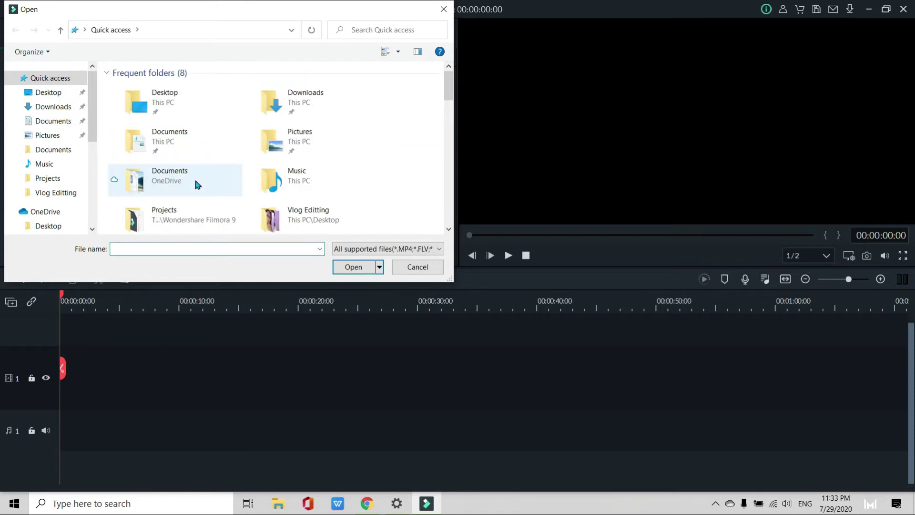
{"action": "scroll", "coordinate": [195, 182], "scroll_direction": "down", "scroll_amount": 3}
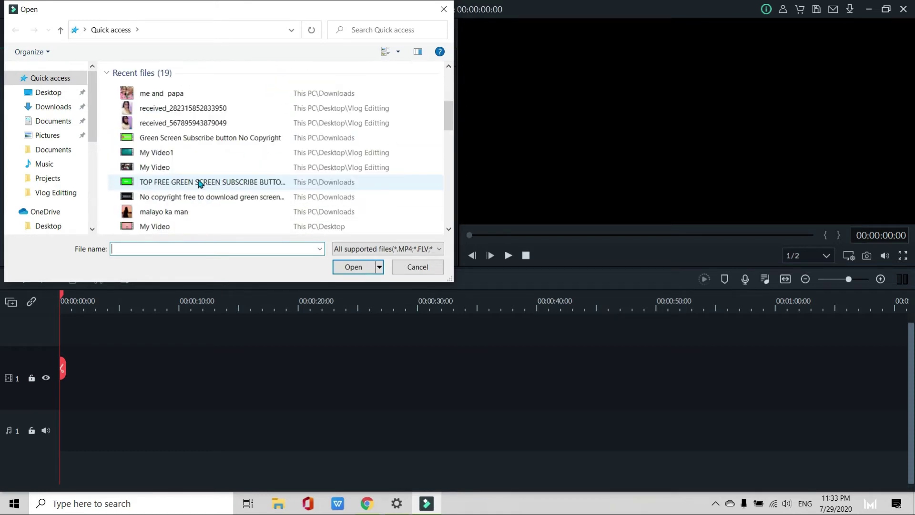
{"action": "left_click", "coordinate": [214, 139]}
{"action": "left_click", "coordinate": [348, 267]}
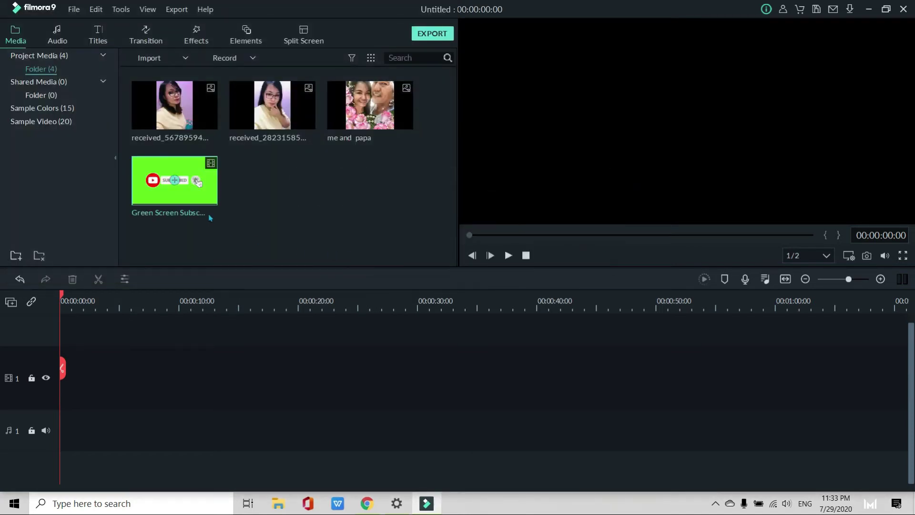
Place the green screen subscribe clip at the start of video track 1, matching the project settings to the media at 640 x 360 25fps
{"action": "double_click", "coordinate": [177, 199]}
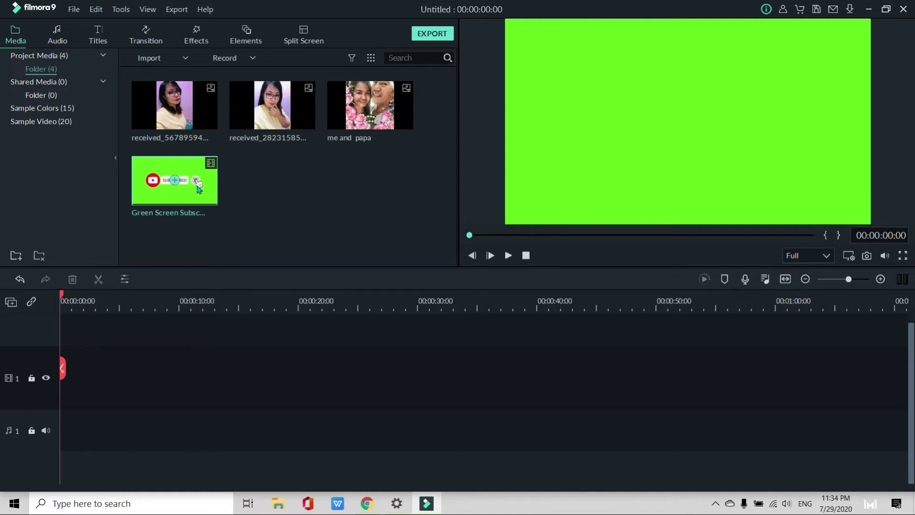
{"action": "left_click_drag", "start_coordinate": [197, 190], "coordinate": [59, 402]}
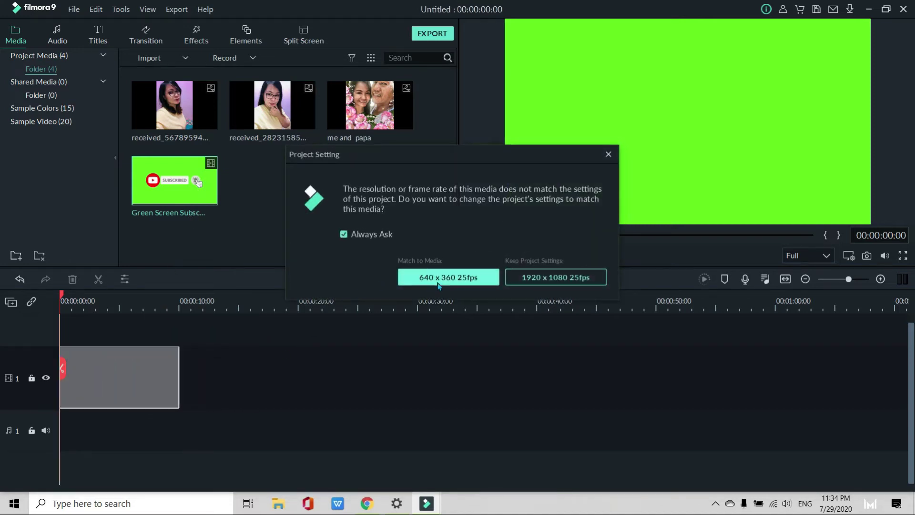
{"action": "left_click", "coordinate": [466, 275]}
{"action": "left_click_drag", "start_coordinate": [271, 109], "coordinate": [191, 408]}
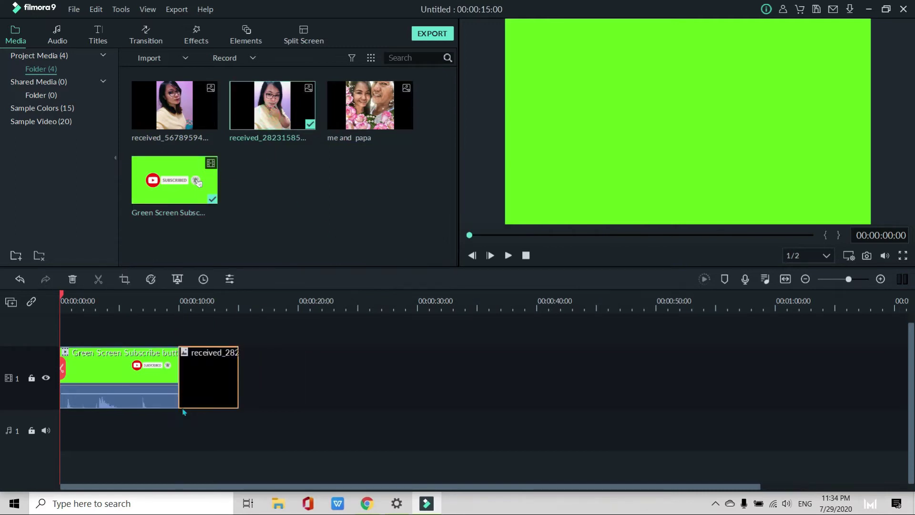
{"action": "left_click_drag", "start_coordinate": [205, 196], "coordinate": [239, 392]}
{"action": "left_click_drag", "start_coordinate": [371, 118], "coordinate": [305, 390]}
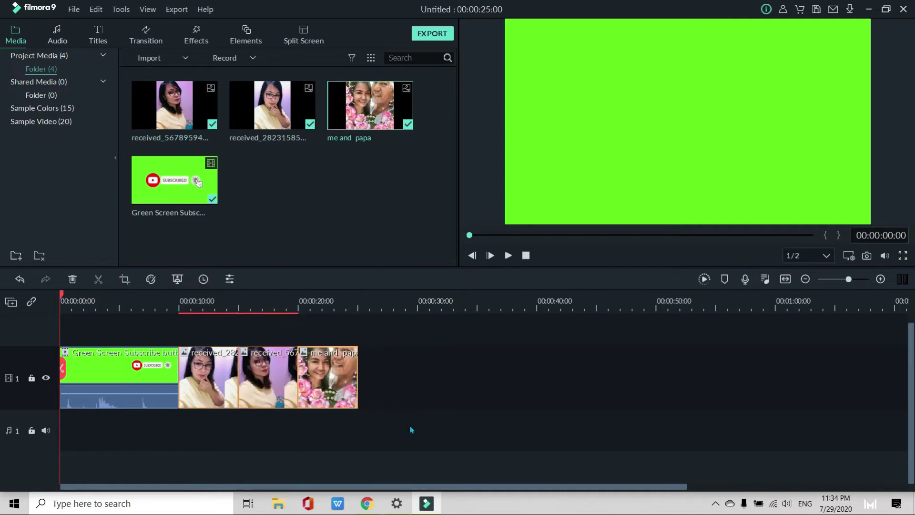
Apply Kaleidoscope to the starts of the green screen clip and second picture, and Round Zoom Out to the first and third pictures, then play the result
{"action": "left_click", "coordinate": [146, 35]}
{"action": "left_click_drag", "start_coordinate": [241, 103], "coordinate": [71, 381]}
{"action": "left_click_drag", "start_coordinate": [191, 114], "coordinate": [193, 378]}
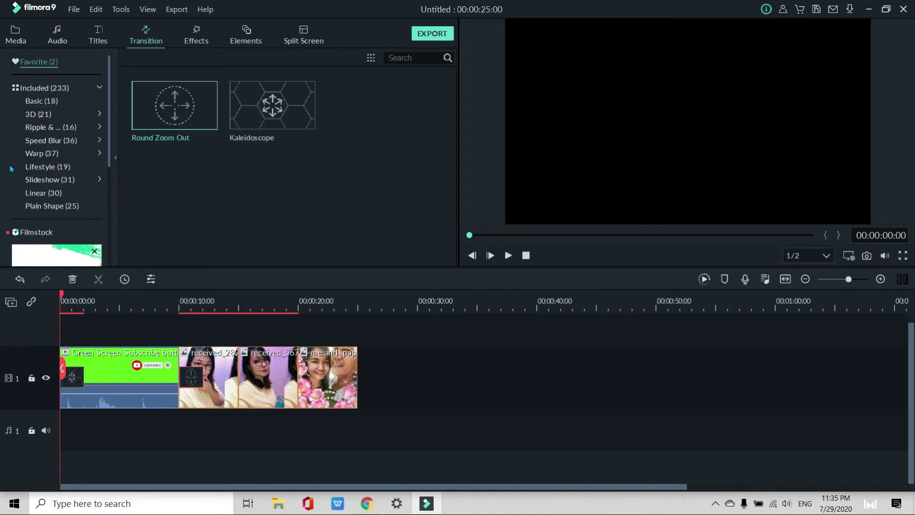
{"action": "mouse_move", "coordinate": [266, 102]}
{"action": "left_click_drag", "start_coordinate": [268, 115], "coordinate": [248, 370]}
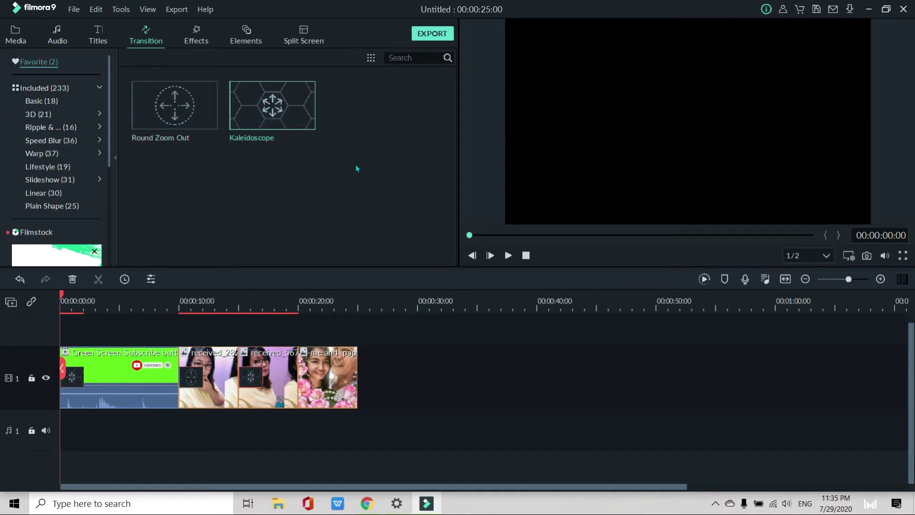
{"action": "mouse_move", "coordinate": [299, 124]}
{"action": "left_click_drag", "start_coordinate": [194, 111], "coordinate": [313, 377]}
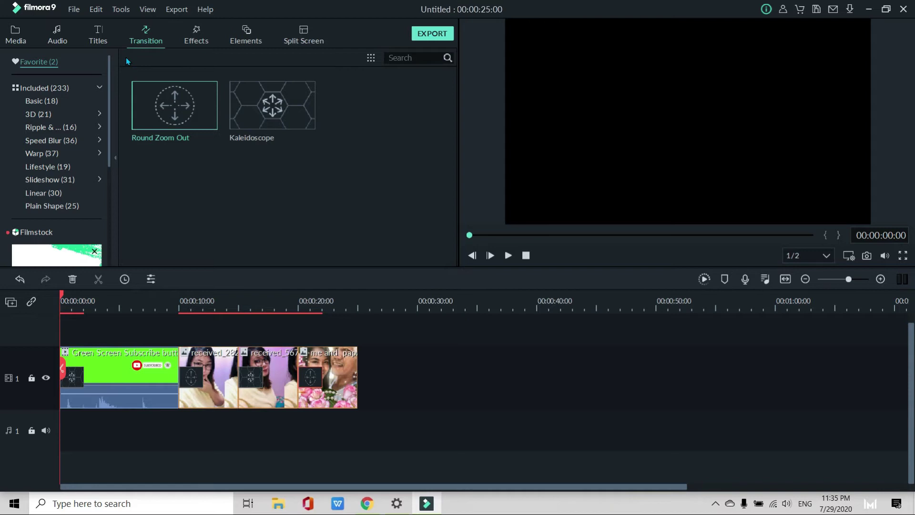
{"action": "key", "text": "space"}
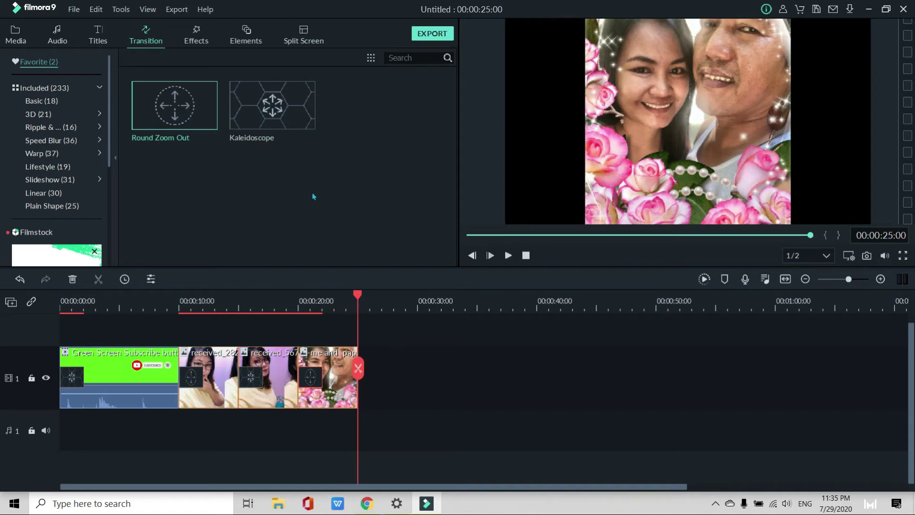
Add the Credit 3 end credit after the last picture on video track 1 and open its text for editing
{"action": "left_click", "coordinate": [97, 41]}
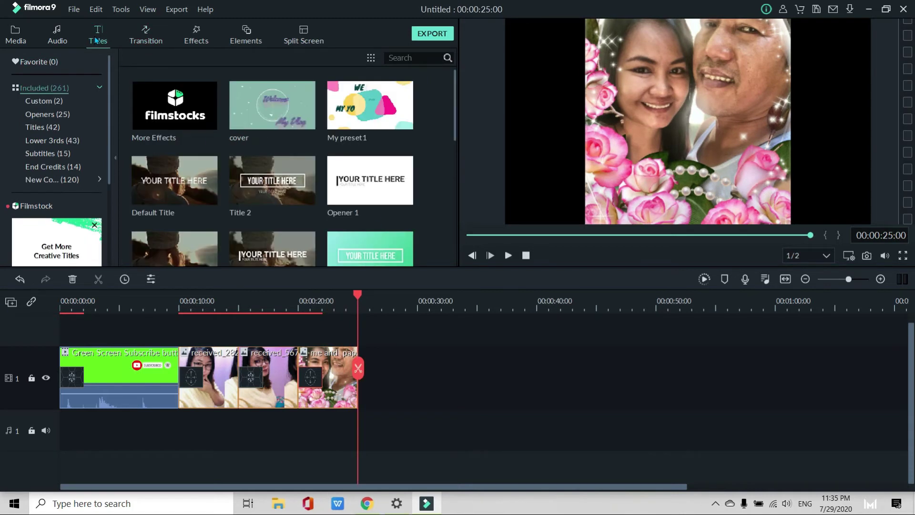
{"action": "left_click", "coordinate": [34, 169]}
{"action": "mouse_move", "coordinate": [296, 129]}
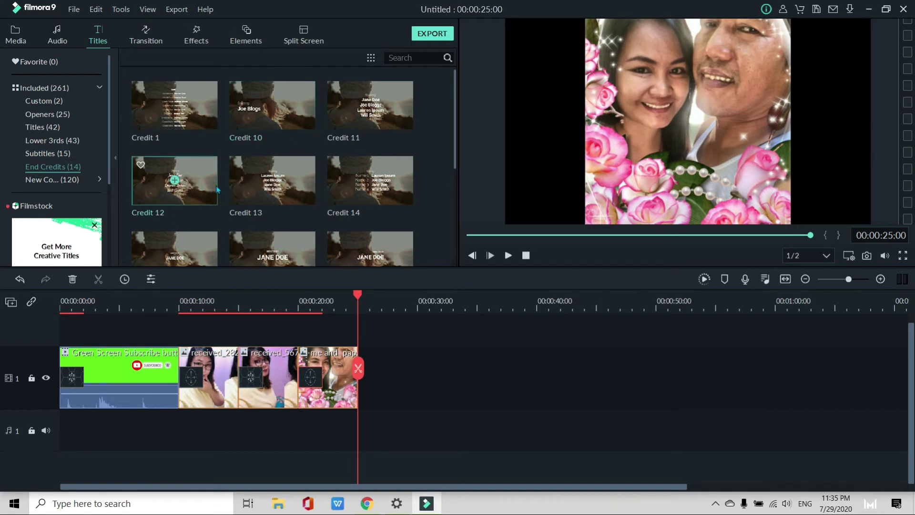
{"action": "scroll", "coordinate": [229, 195], "scroll_direction": "down", "scroll_amount": 4}
{"action": "left_click_drag", "start_coordinate": [290, 223], "coordinate": [362, 378]}
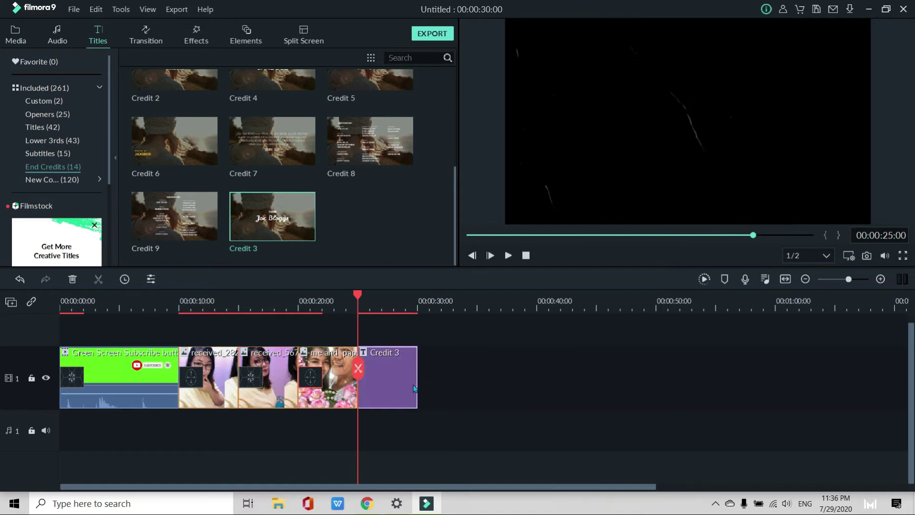
{"action": "double_click", "coordinate": [384, 386]}
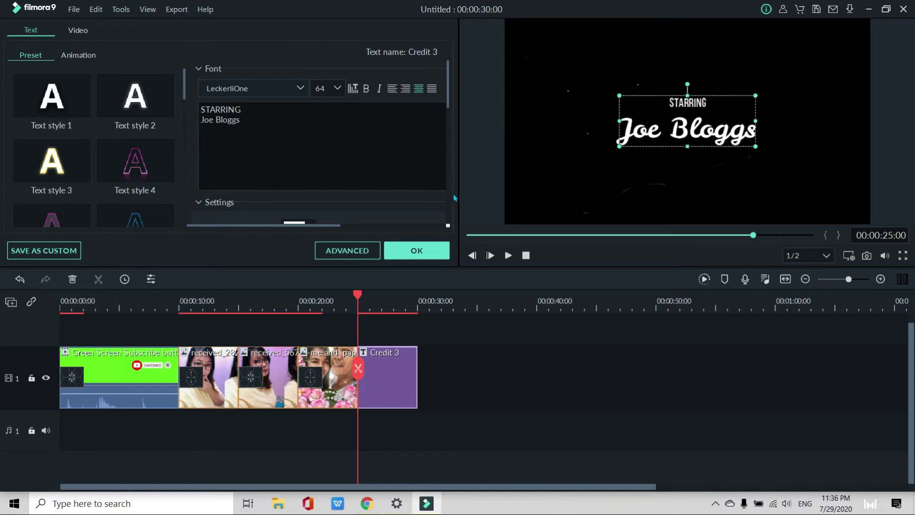
Render the timeline preview and play back the project to check the clips, transitions and end credit
{"action": "key", "text": "space"}
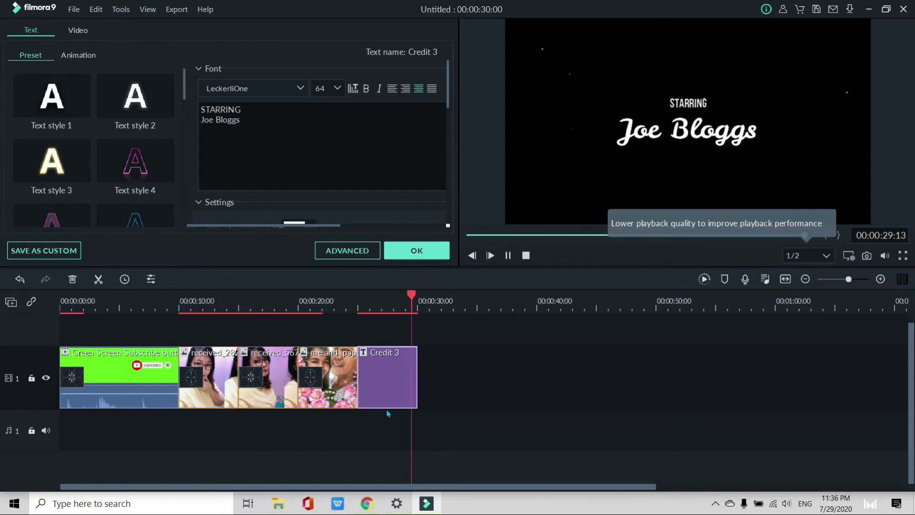
{"action": "key", "text": "space"}
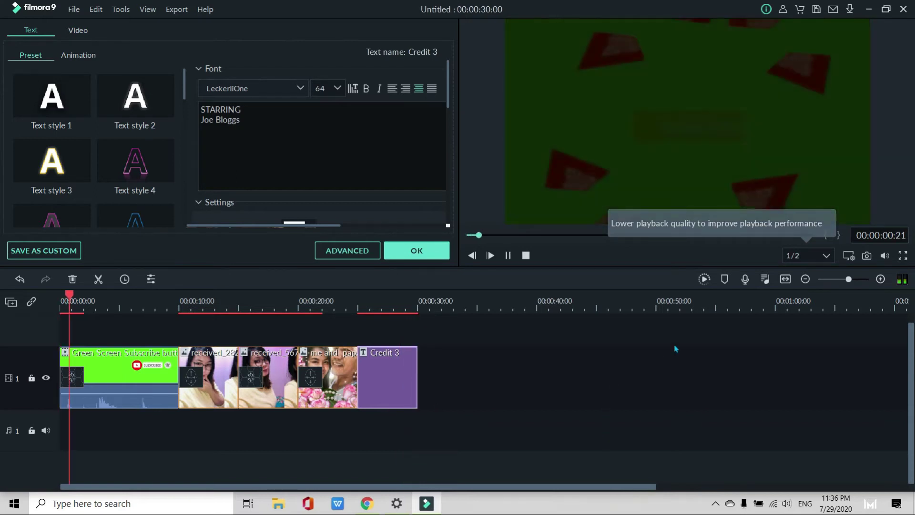
{"action": "left_click", "coordinate": [705, 279]}
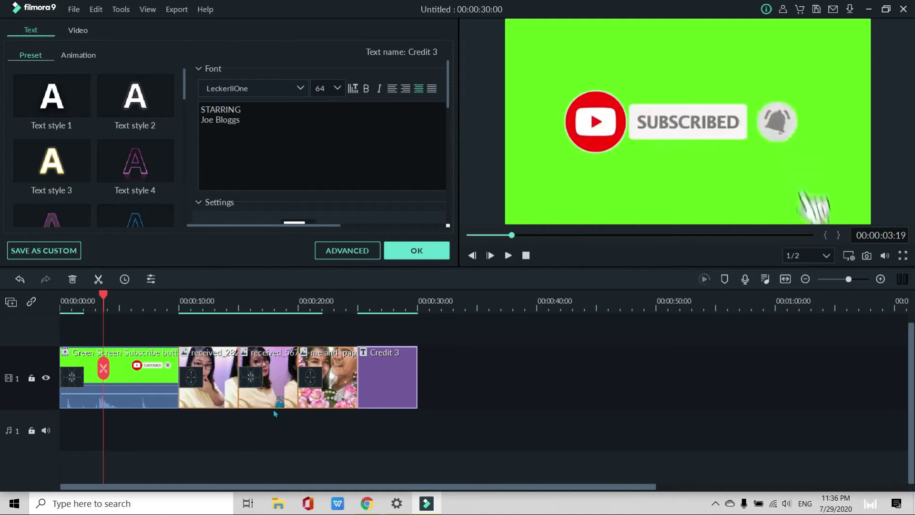
{"action": "key", "text": "space"}
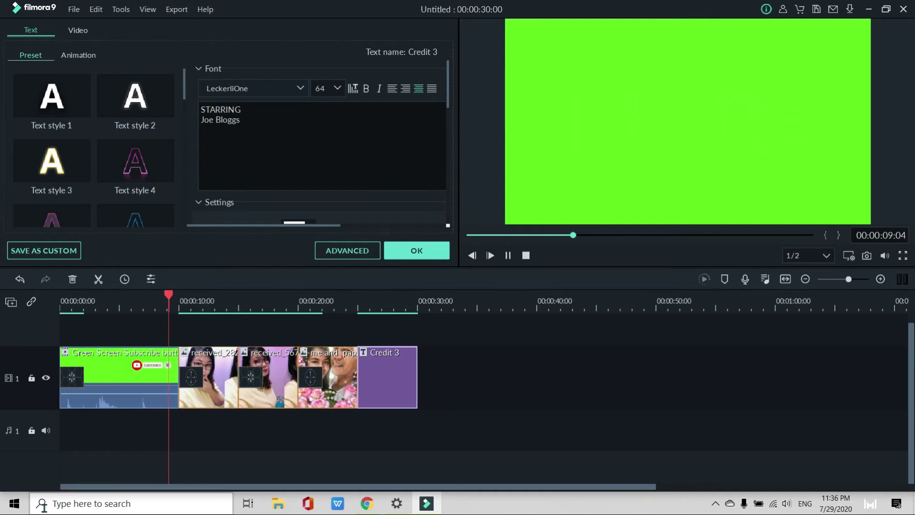
{"action": "left_click", "coordinate": [508, 256]}
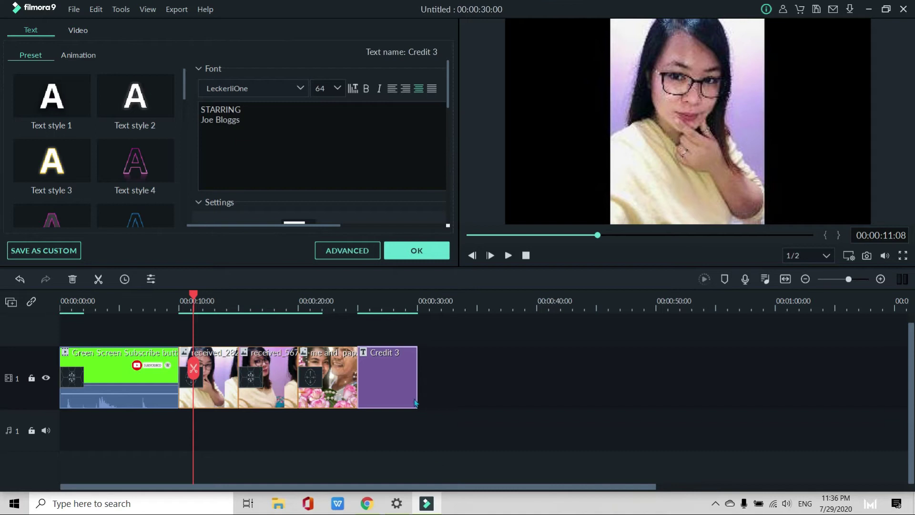
Replace the Credit 3 end credit's text with "THANK YOU FOR WATCHING!!!" split over three lines after "YOU" and "FOR"
{"action": "left_click", "coordinate": [403, 379]}
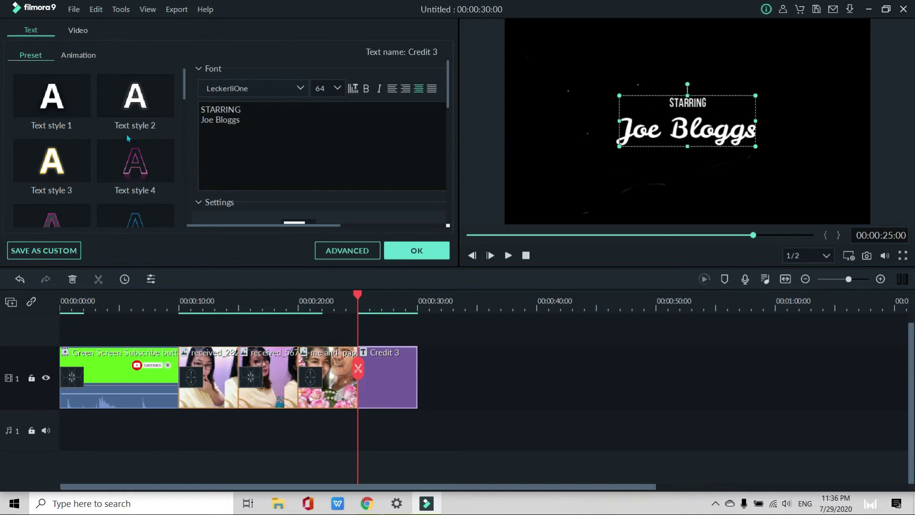
{"action": "left_click_drag", "start_coordinate": [262, 118], "coordinate": [186, 109]}
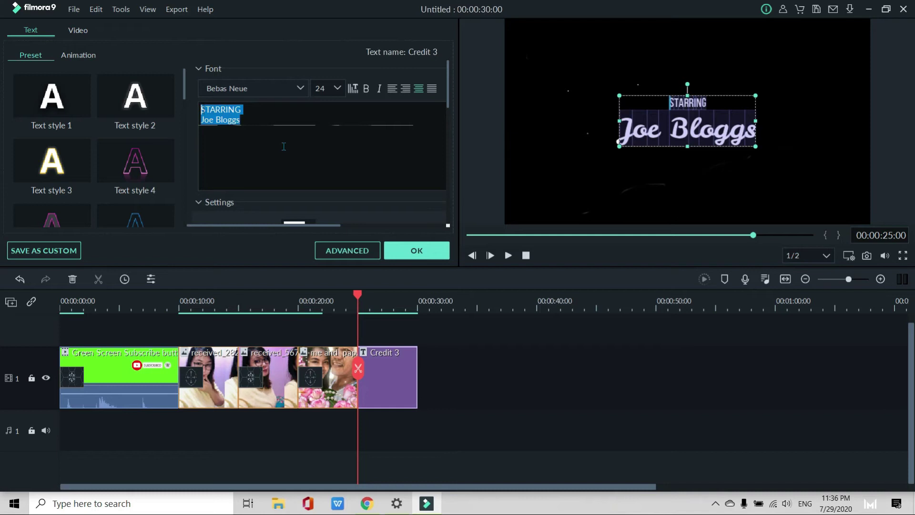
{"action": "type", "text": "T"}
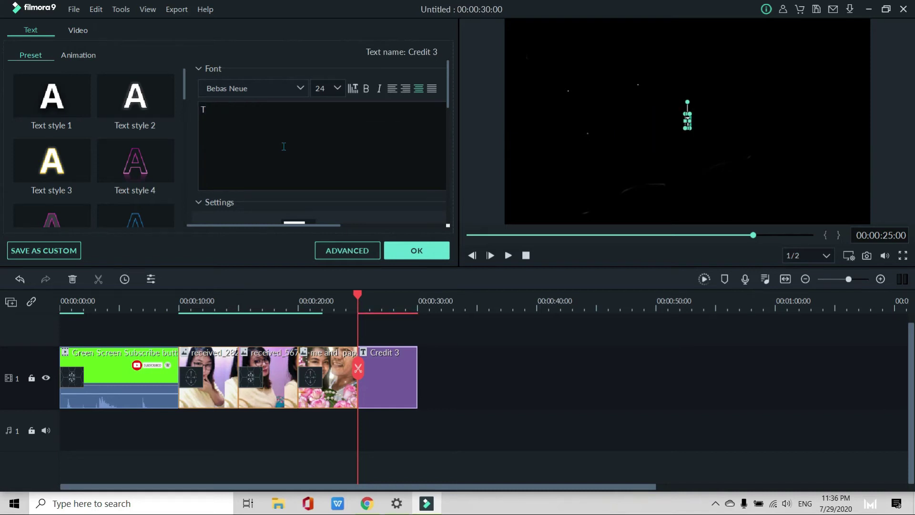
{"action": "key", "text": "BackSpace"}
{"action": "type", "text": "THANK YOU "}
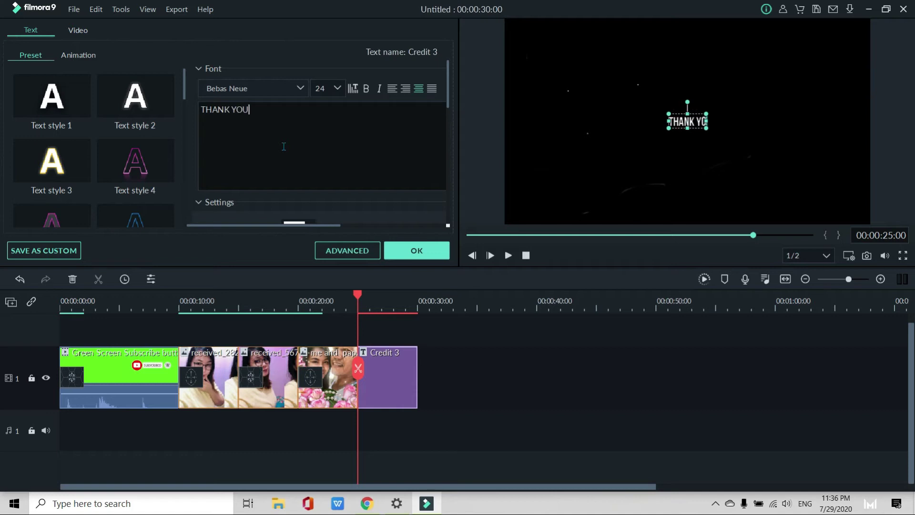
{"action": "type", "text": "FOR"}
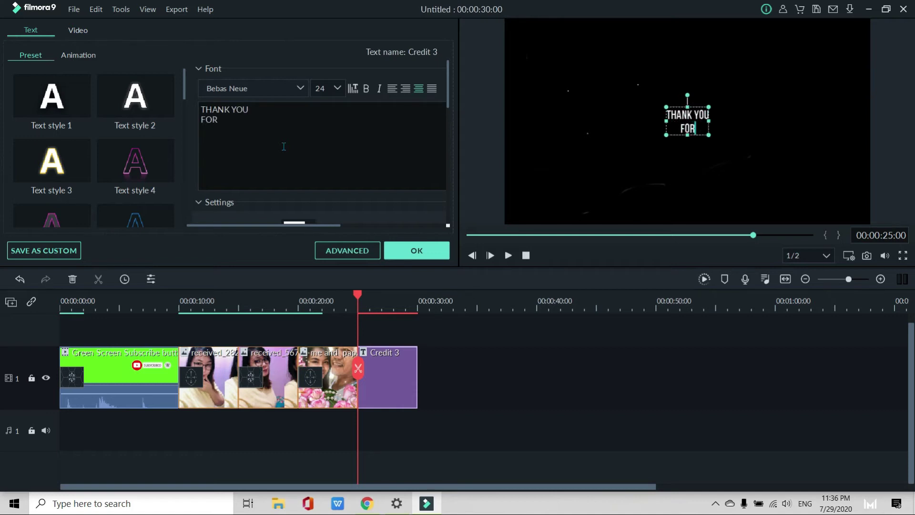
{"action": "key", "text": "Return"}
{"action": "type", "text": "WATCHIN"}
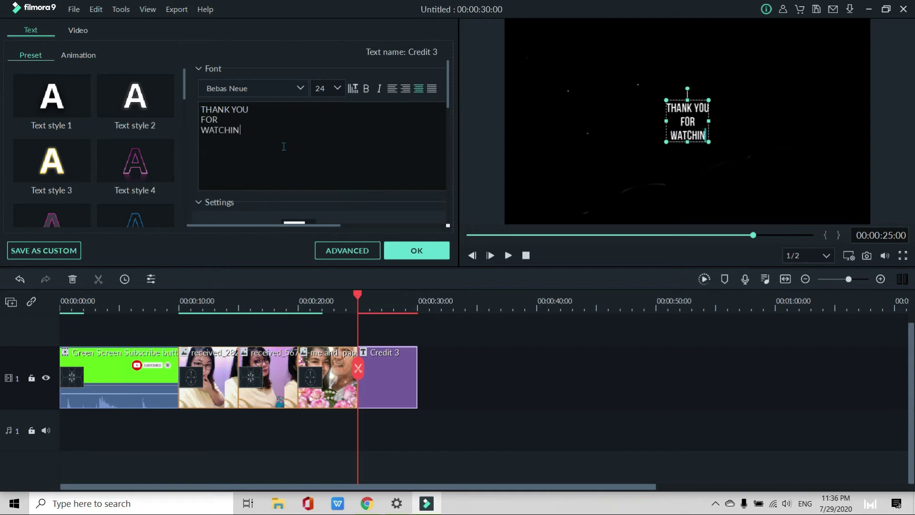
{"action": "type", "text": "G!!!"}
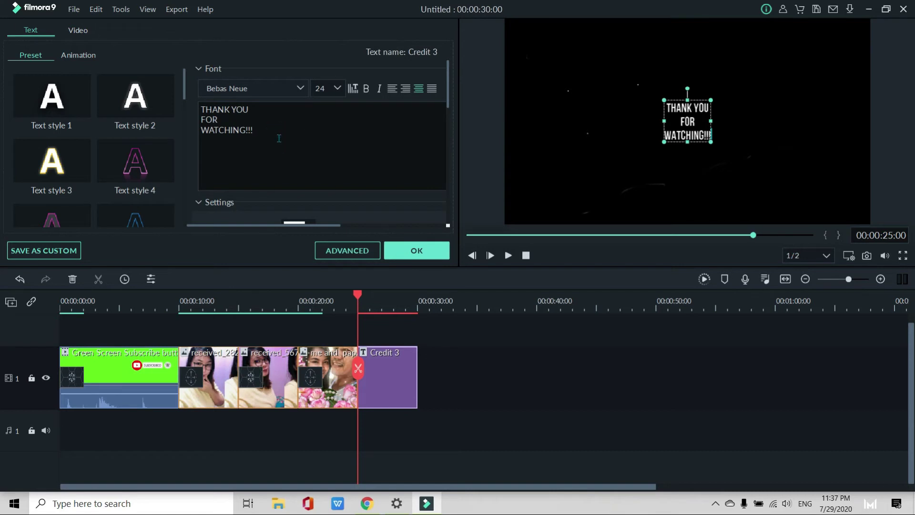
Set all of the end credit's text to font size 72 and apply the Text style 8 preset
{"action": "key", "text": "ctrl+a"}
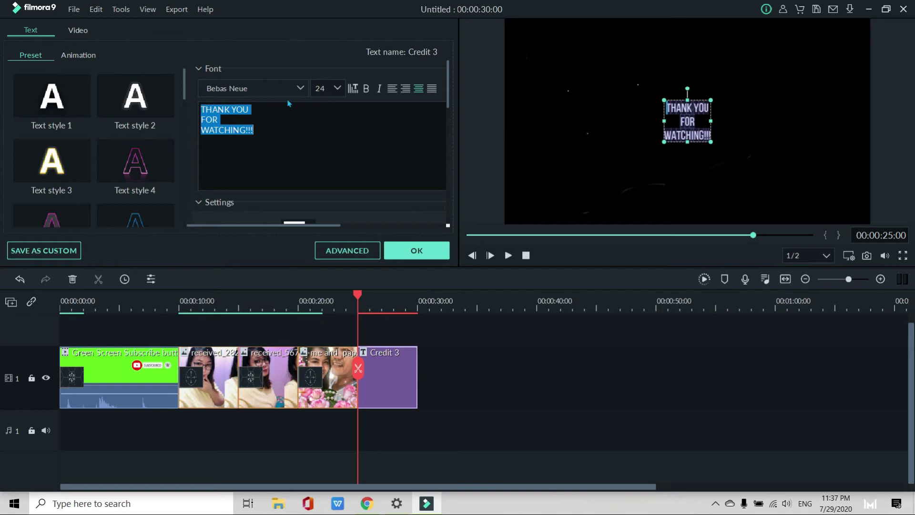
{"action": "left_click", "coordinate": [338, 88]}
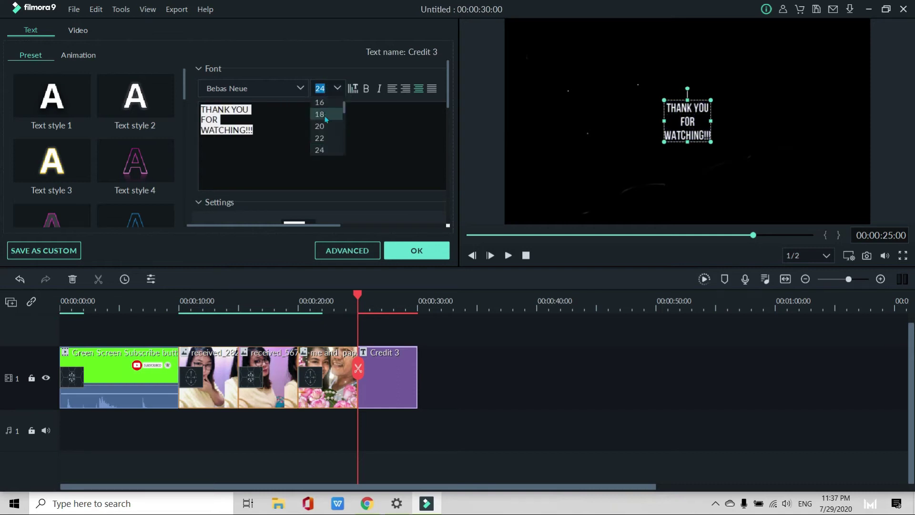
{"action": "scroll", "coordinate": [334, 150], "scroll_direction": "down", "scroll_amount": 1}
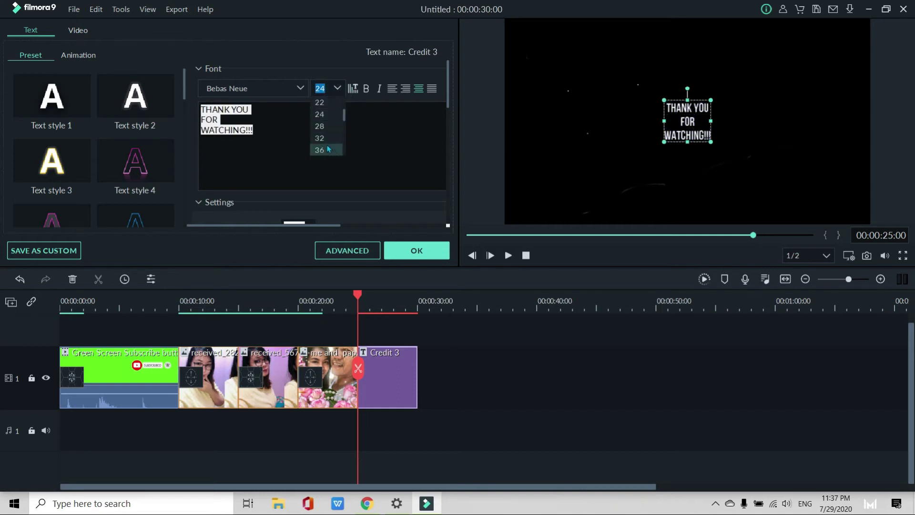
{"action": "scroll", "coordinate": [331, 151], "scroll_direction": "down", "scroll_amount": 4}
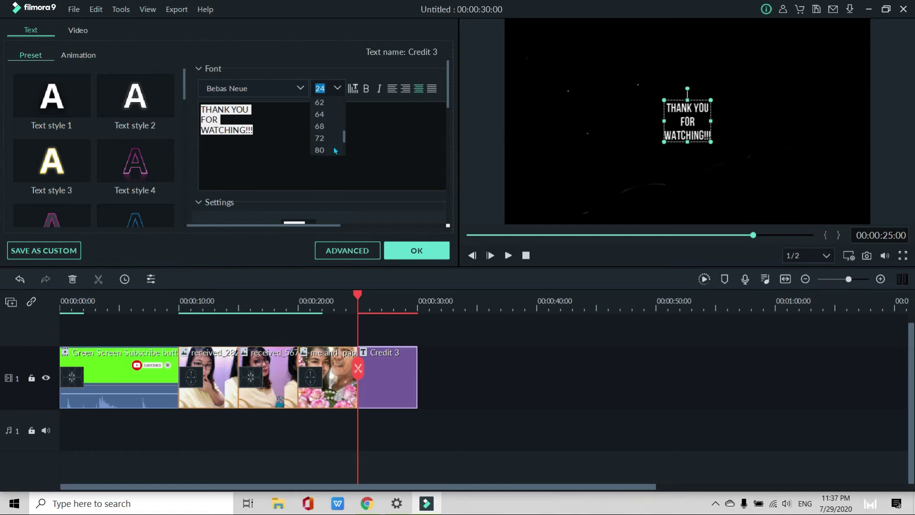
{"action": "left_click", "coordinate": [329, 138]}
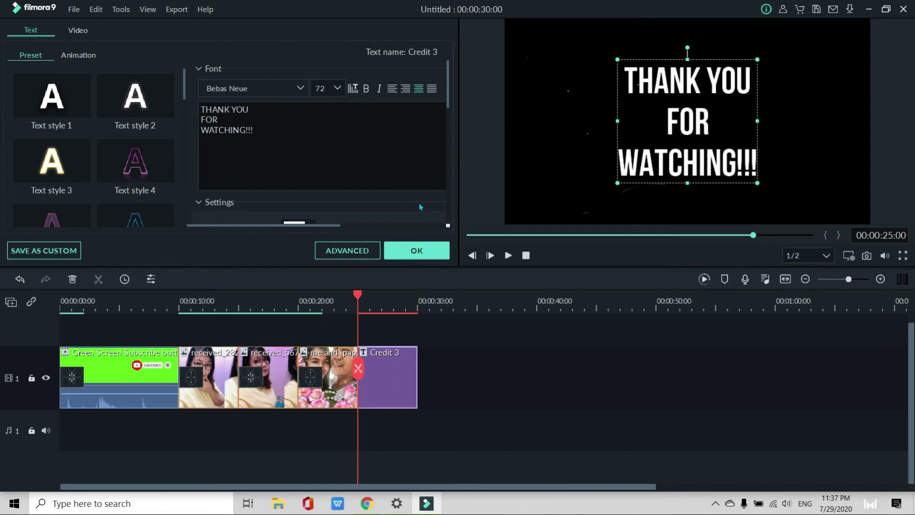
{"action": "scroll", "coordinate": [133, 168], "scroll_direction": "down", "scroll_amount": 3}
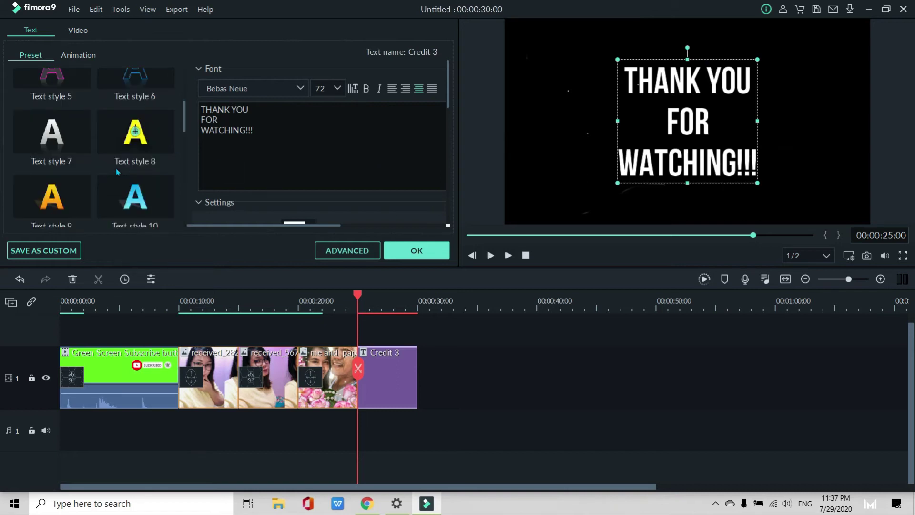
{"action": "left_click", "coordinate": [155, 140]}
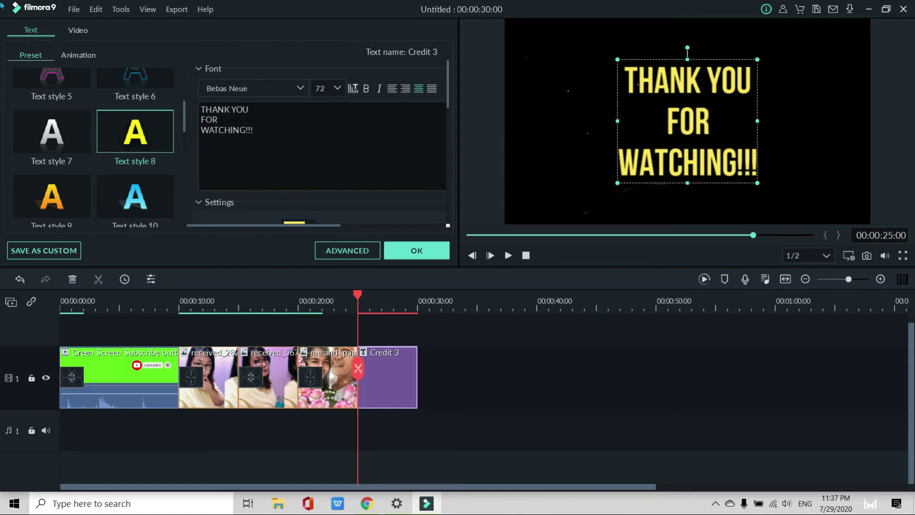
Preview the Wavy style text animation, then apply the Boom! animation to the end credit and confirm the text edits
{"action": "left_click", "coordinate": [78, 55]}
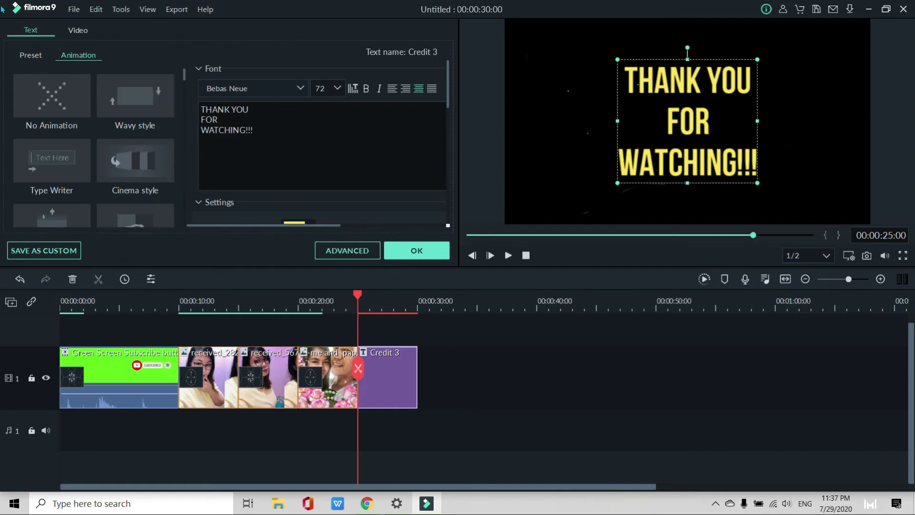
{"action": "double_click", "coordinate": [129, 100]}
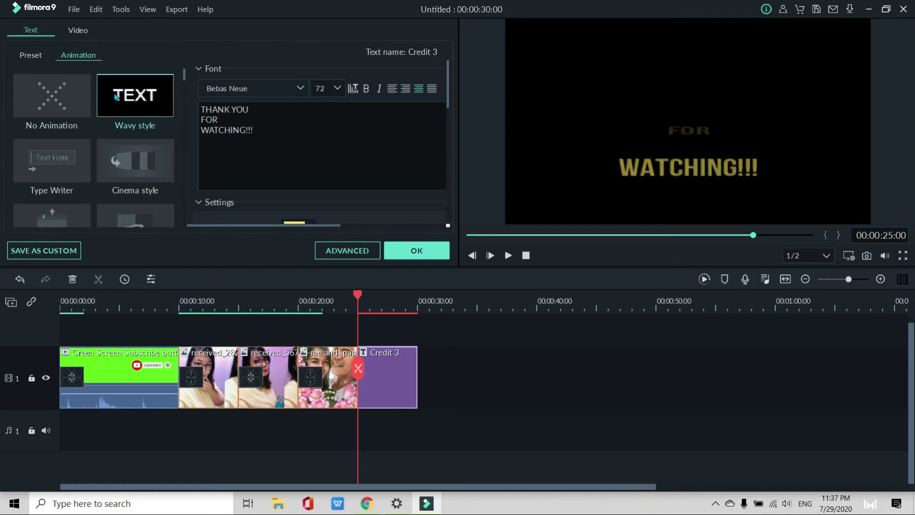
{"action": "scroll", "coordinate": [121, 114], "scroll_direction": "down", "scroll_amount": 6}
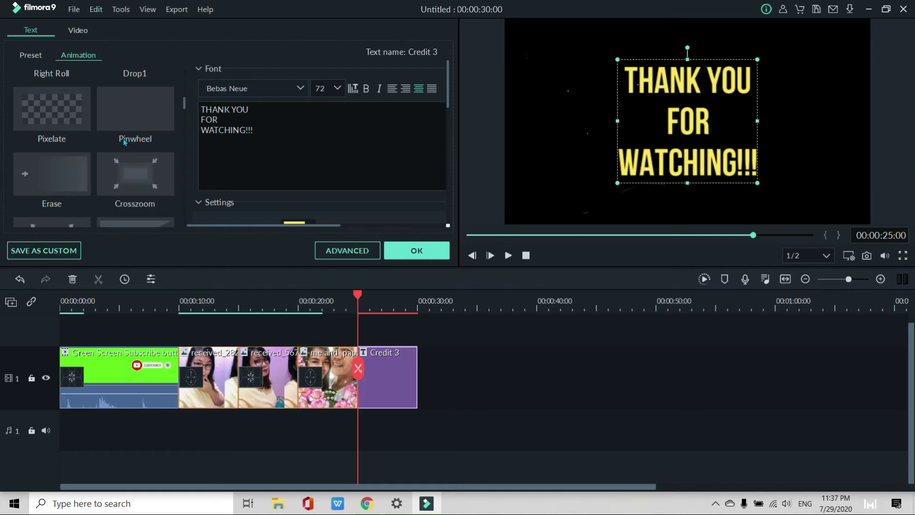
{"action": "scroll", "coordinate": [124, 142], "scroll_direction": "down", "scroll_amount": 3}
{"action": "left_click", "coordinate": [131, 180]}
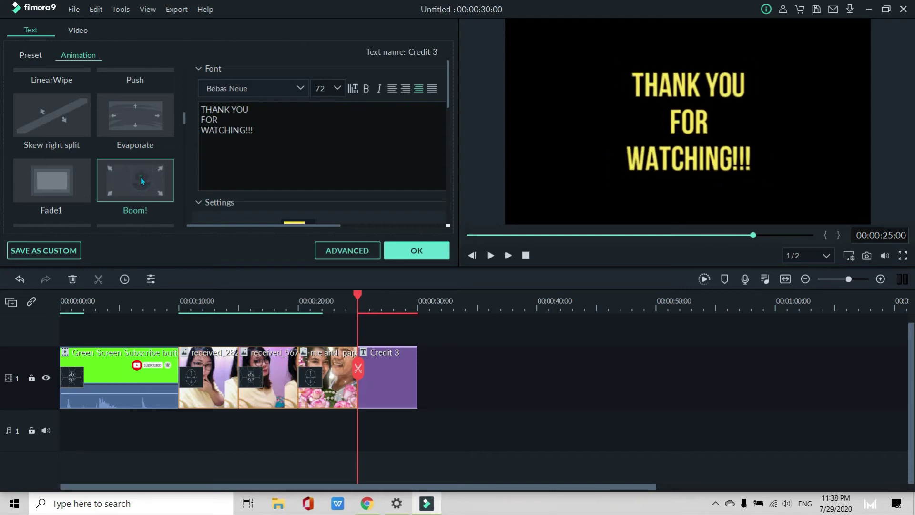
{"action": "left_click", "coordinate": [431, 257]}
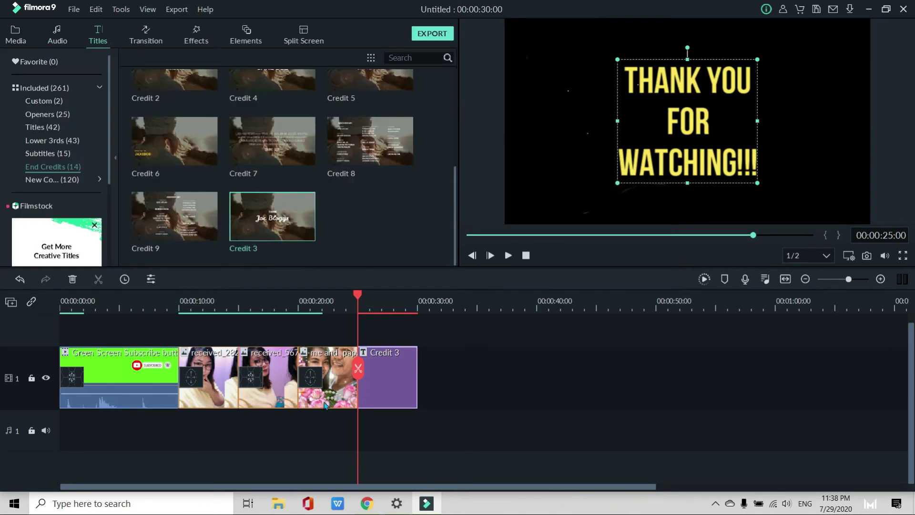
Play back the edited end credit and the opening of the project to check them
{"action": "key", "text": "space"}
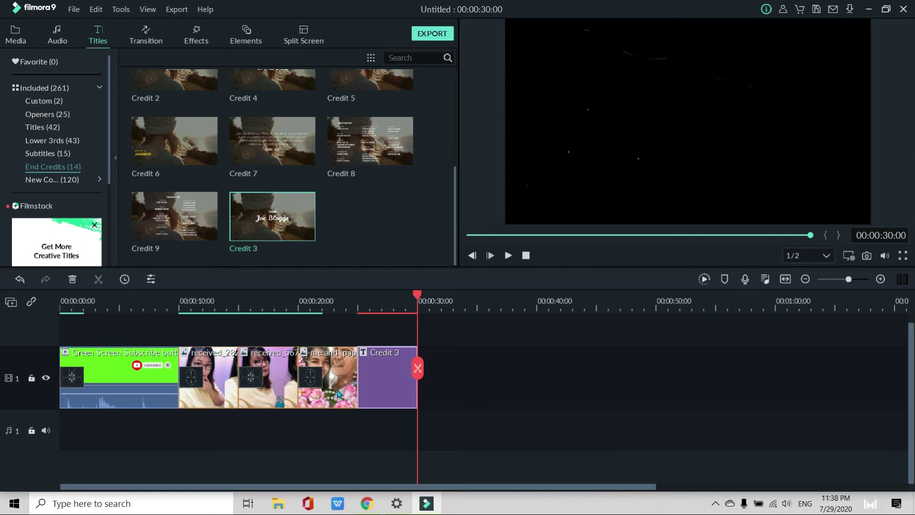
{"action": "key", "text": "space"}
{"action": "key", "text": "space"}
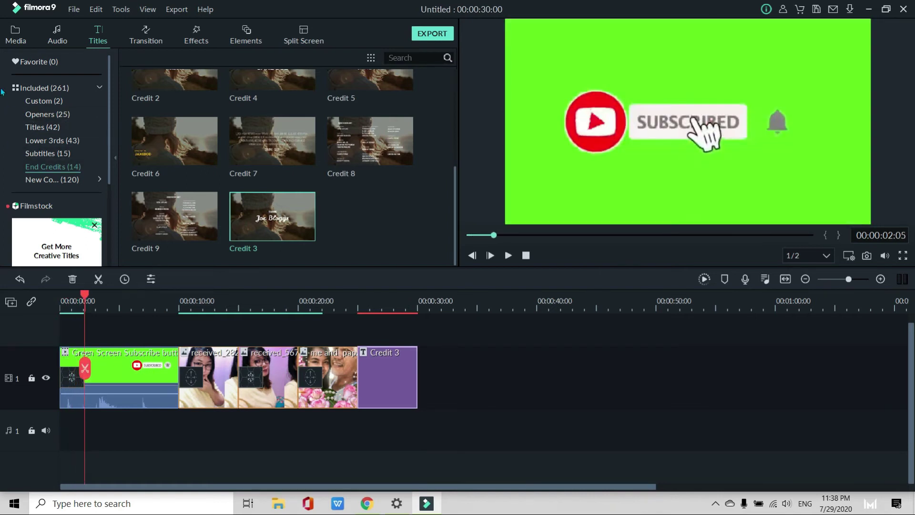
Save the project to the Desktop under the file name DEBB
{"action": "left_click", "coordinate": [16, 35]}
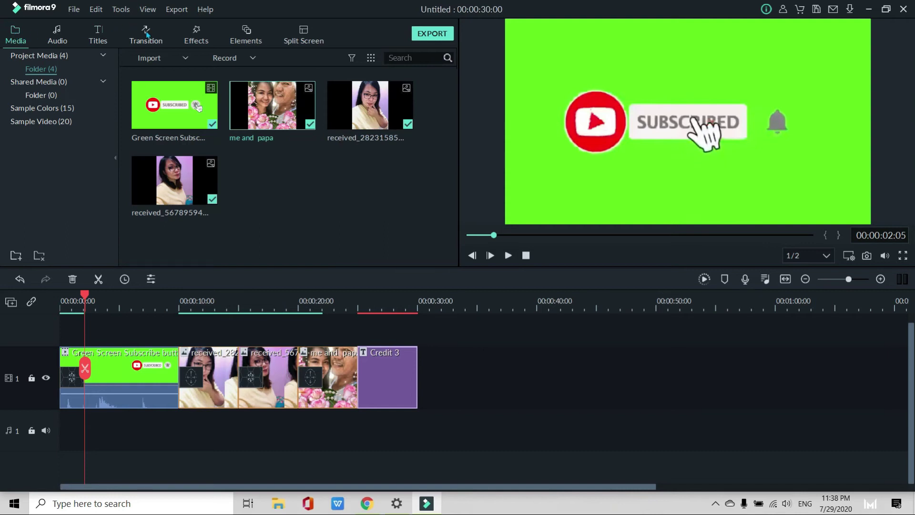
{"action": "left_click", "coordinate": [74, 10]}
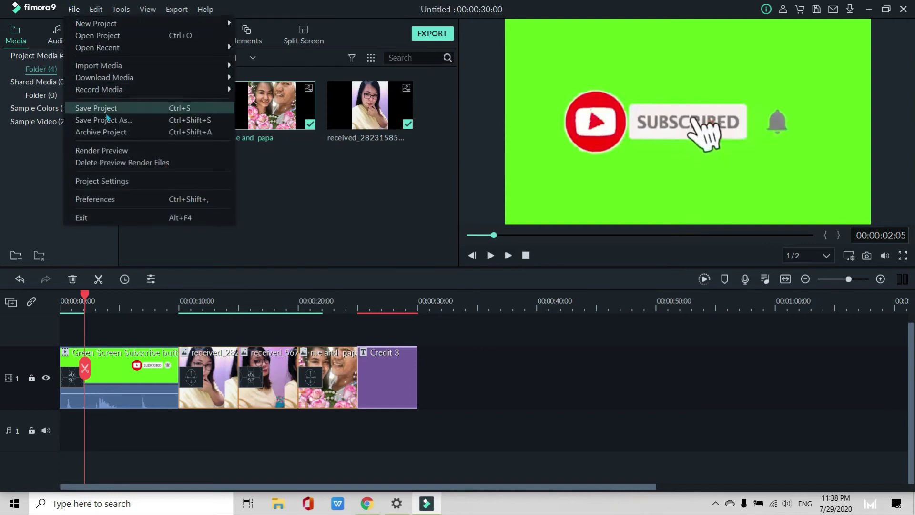
{"action": "left_click", "coordinate": [113, 109]}
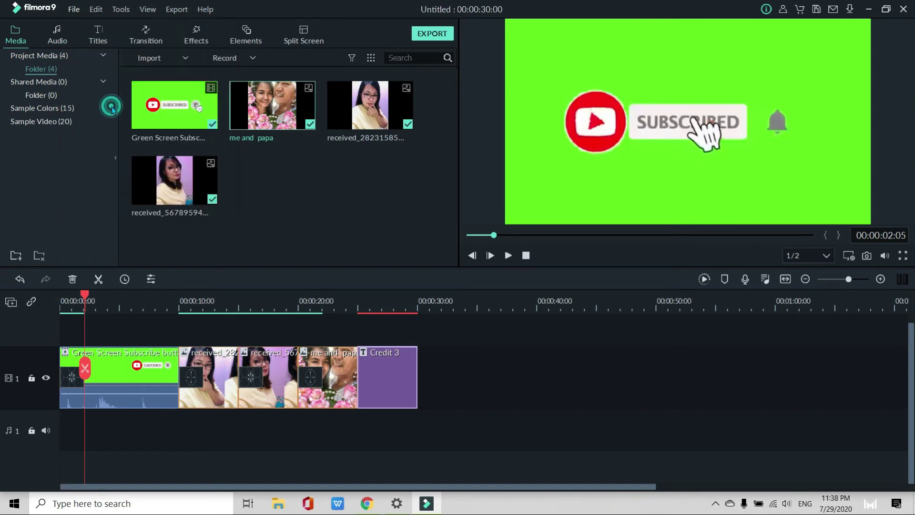
{"action": "left_click", "coordinate": [156, 222]}
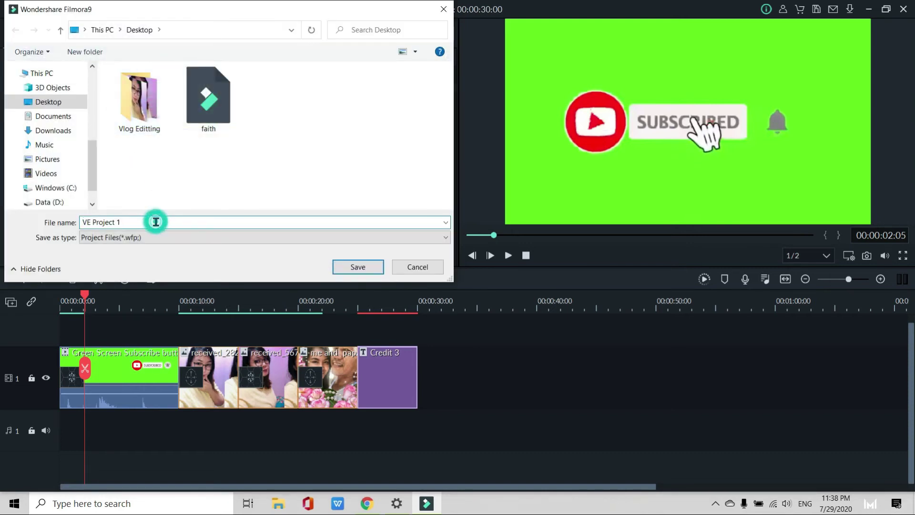
{"action": "key", "text": "BackSpace"}
{"action": "key", "text": "BackSpace"}
{"action": "key", "text": "BackSpace"}
{"action": "key", "text": "BackSpace"}
{"action": "key", "text": "BackSpace"}
{"action": "key", "text": "BackSpace"}
{"action": "key", "text": "BackSpace"}
{"action": "key", "text": "BackSpace"}
{"action": "key", "text": "BackSpace"}
{"action": "key", "text": "BackSpace"}
{"action": "key", "text": "BackSpace"}
{"action": "type", "text": "D"}
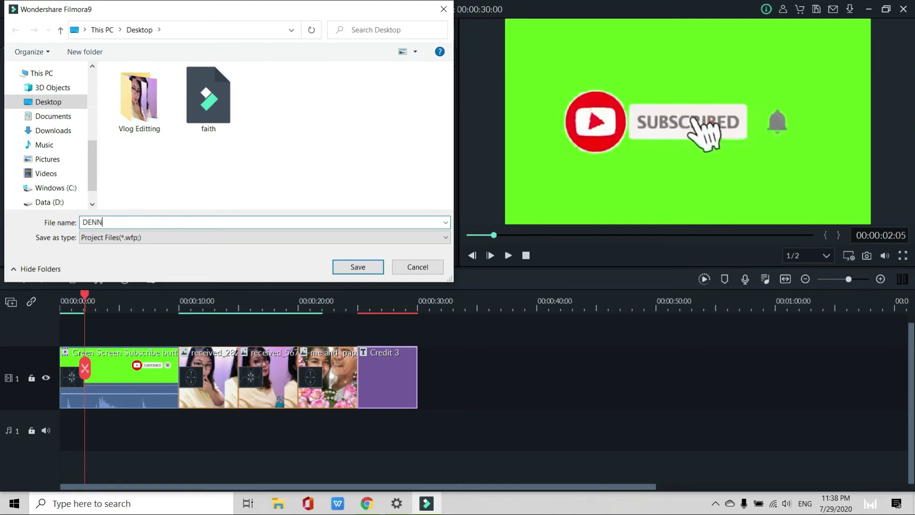
{"action": "type", "text": "EBB"}
{"action": "left_click", "coordinate": [352, 267]}
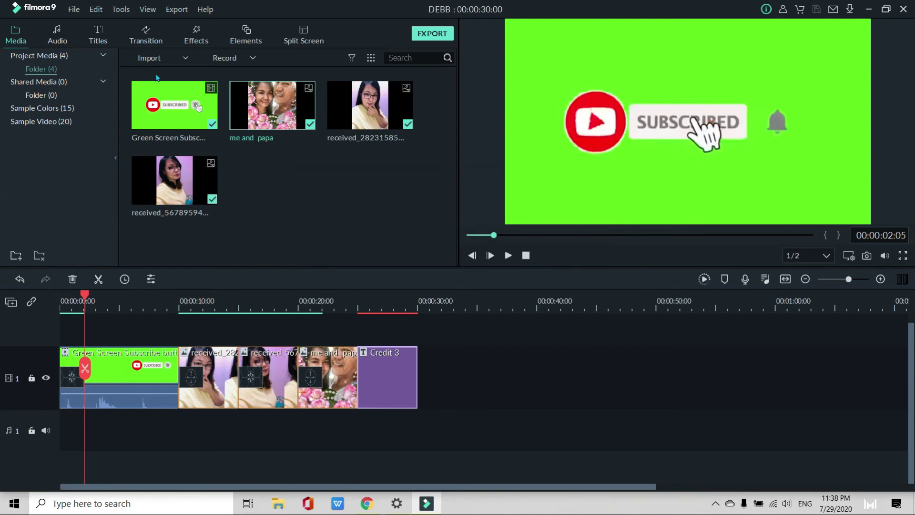
Start exporting the video and go through the plan sign-in to the licence code activation form
{"action": "left_click", "coordinate": [435, 33]}
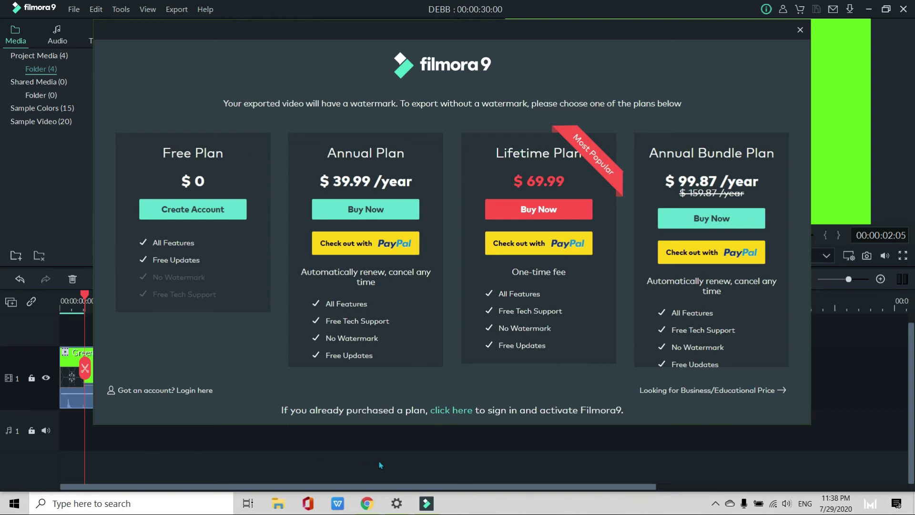
{"action": "left_click", "coordinate": [461, 418]}
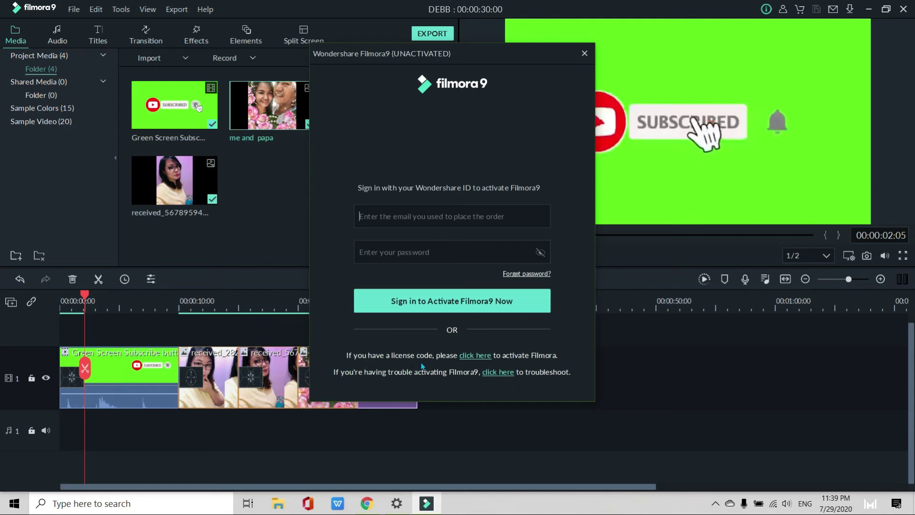
{"action": "left_click", "coordinate": [485, 359]}
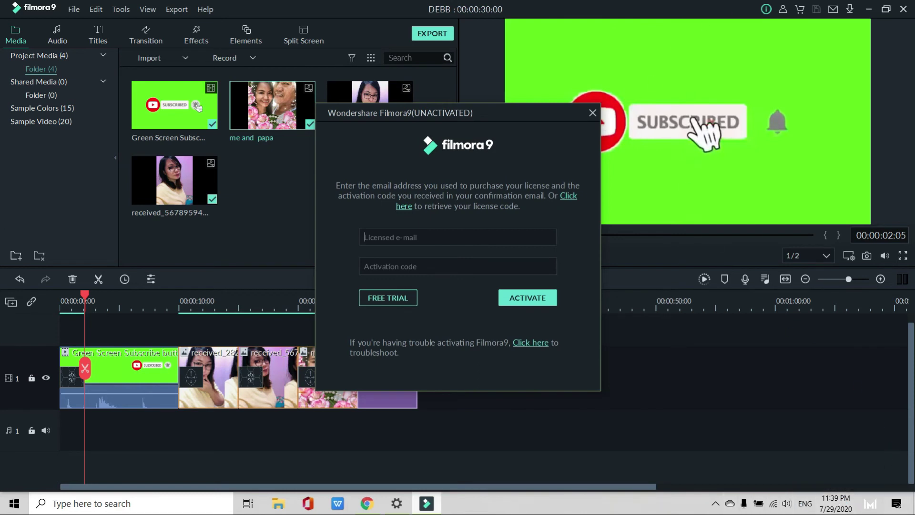
Connect to the network, look up the Filmora activation page in Chrome, and return to the activation form in Filmora9
{"action": "left_click", "coordinate": [774, 505]}
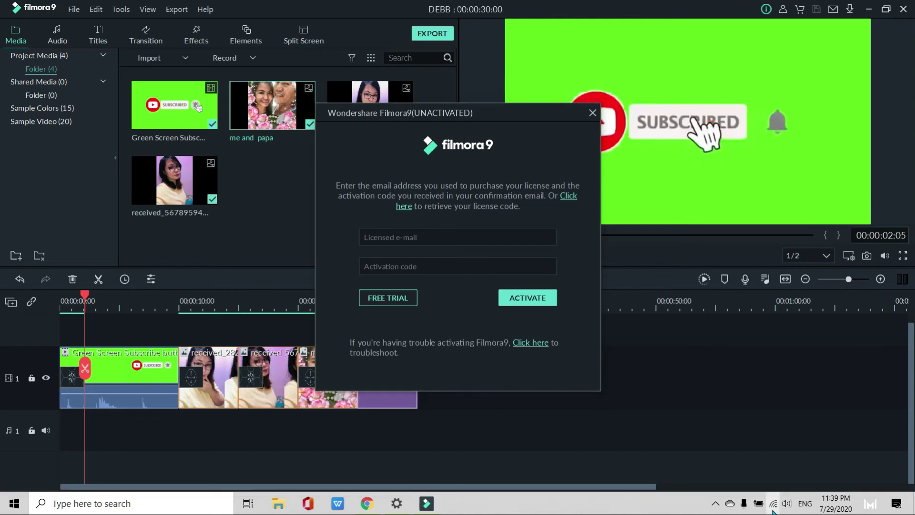
{"action": "left_click", "coordinate": [835, 222]}
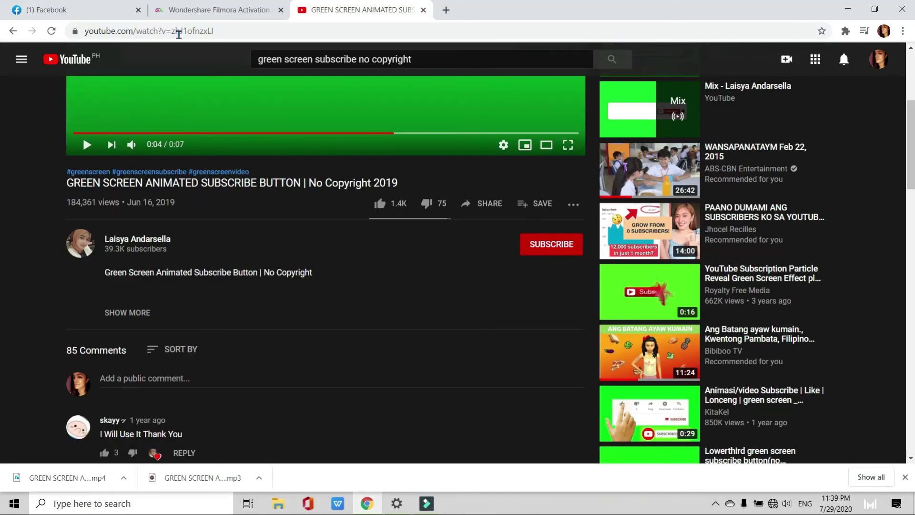
{"action": "left_click", "coordinate": [236, 9]}
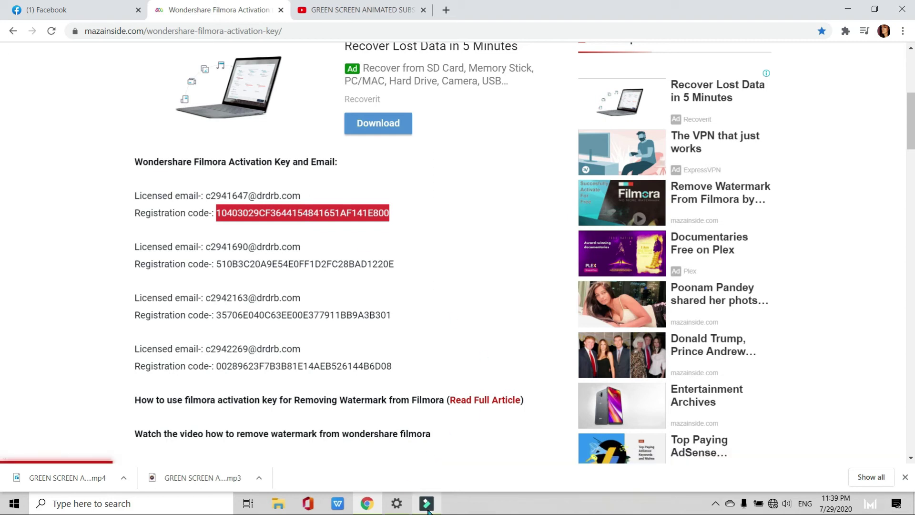
{"action": "mouse_move", "coordinate": [428, 510]}
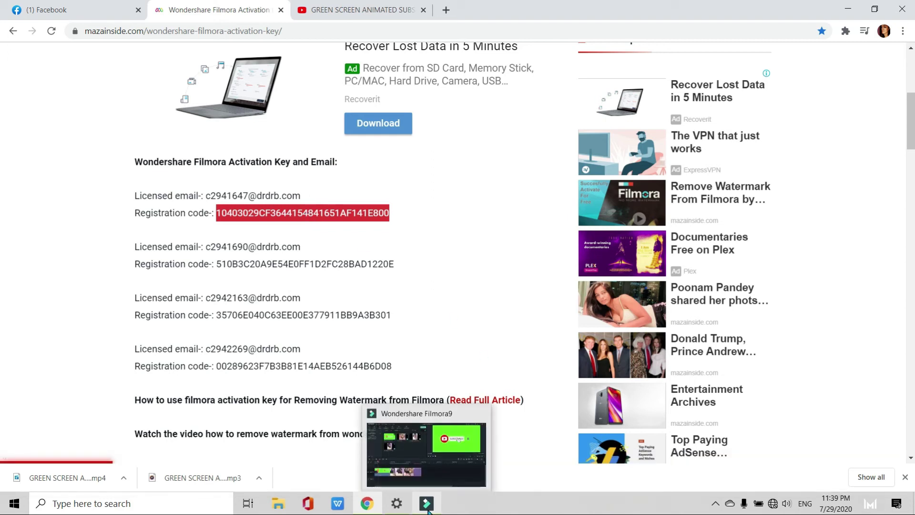
{"action": "left_click", "coordinate": [427, 505]}
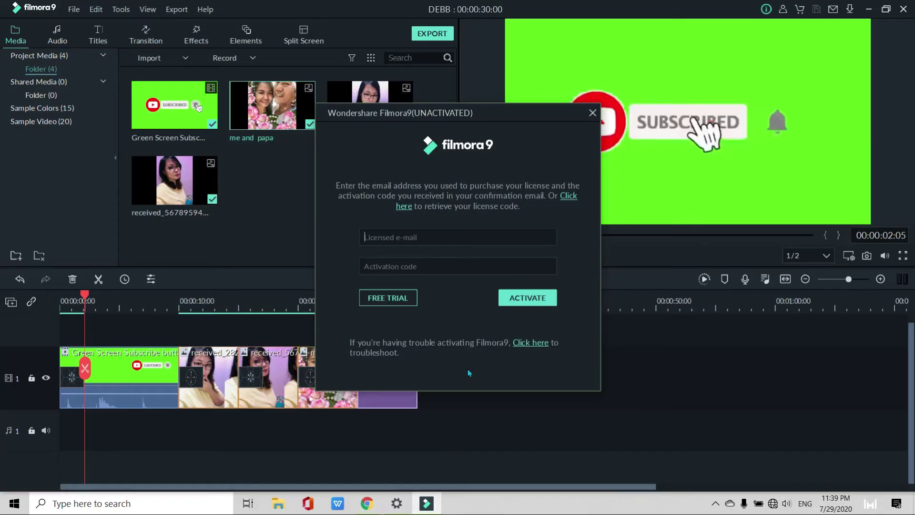
Paste the licence activation code into the activation form and copy the matching licensed e-mail from the web page in Chrome
{"action": "left_click", "coordinate": [461, 267]}
{"action": "key", "text": "ctrl+v"}
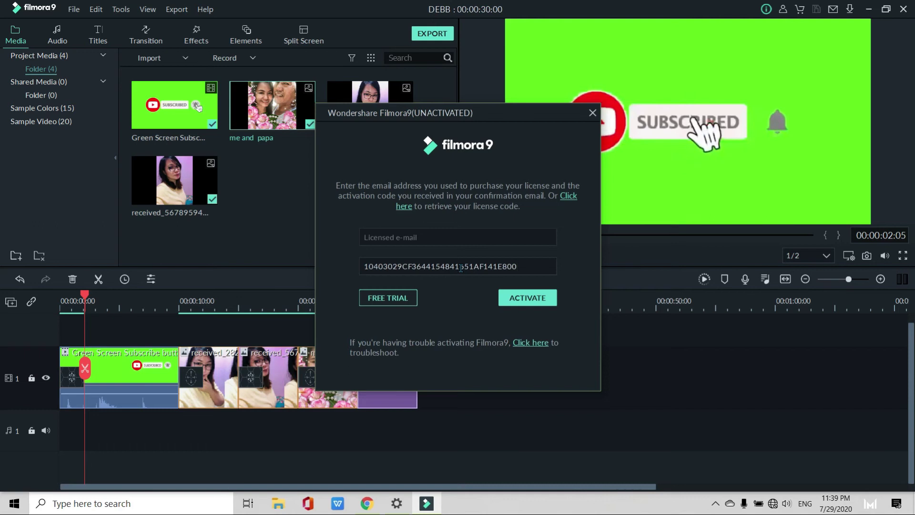
{"action": "left_click", "coordinate": [375, 504]}
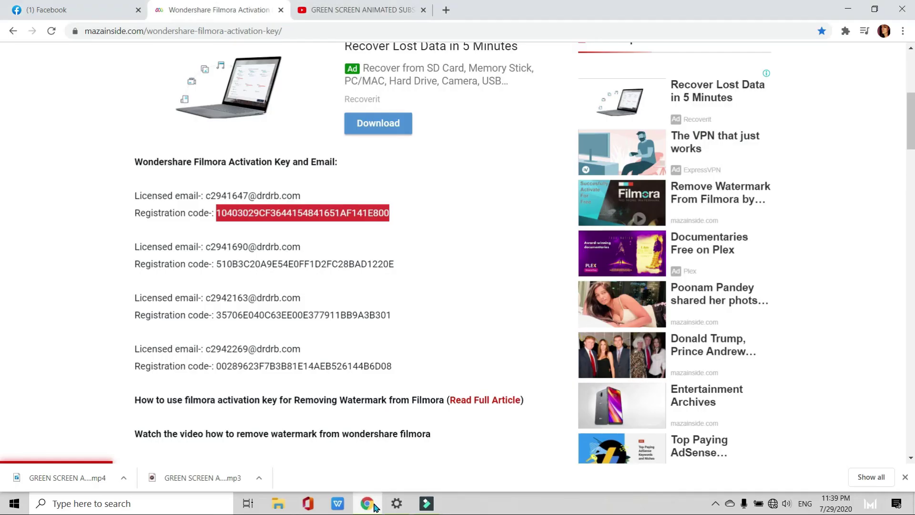
{"action": "left_click_drag", "start_coordinate": [206, 195], "coordinate": [305, 199]}
{"action": "key", "text": "ctrl+c"}
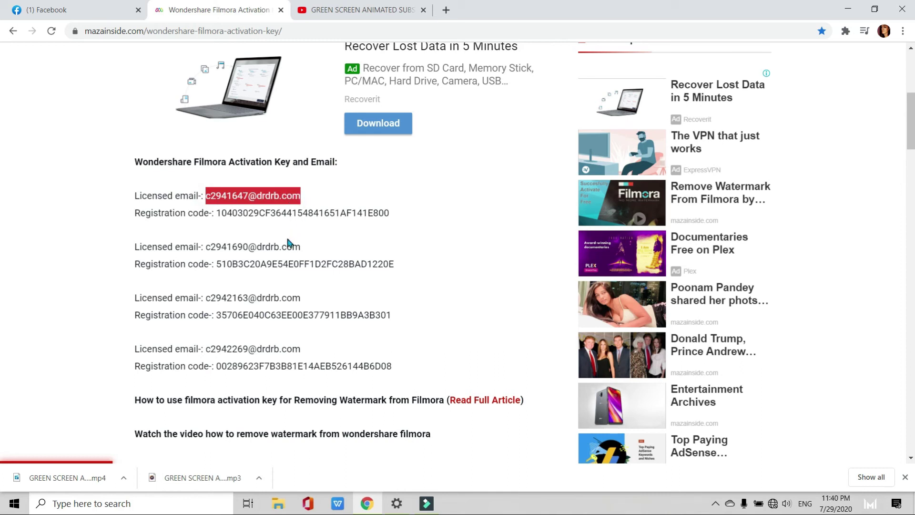
Fill in the licensed e-mail in Filmora9's activation form, activate the program, and close the registration page that opens
{"action": "left_click", "coordinate": [420, 509]}
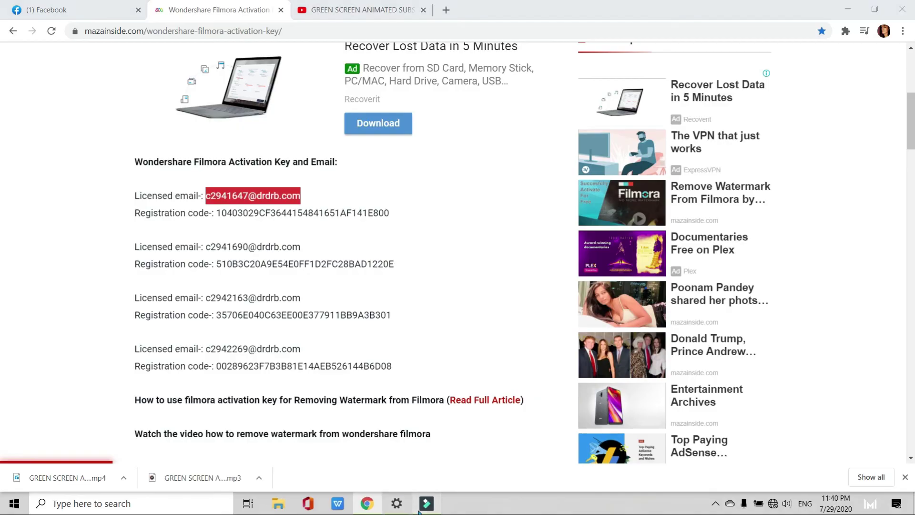
{"action": "left_click", "coordinate": [474, 236]}
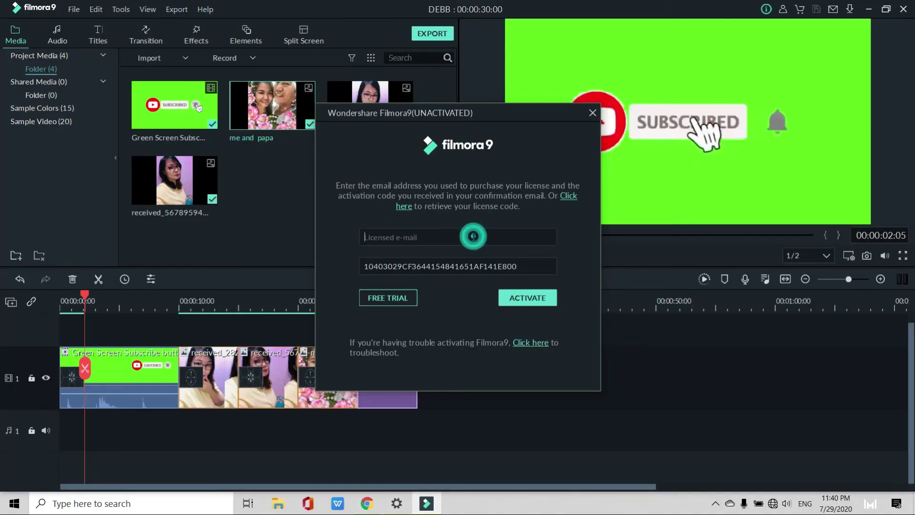
{"action": "key", "text": "ctrl+v"}
{"action": "left_click", "coordinate": [520, 299]}
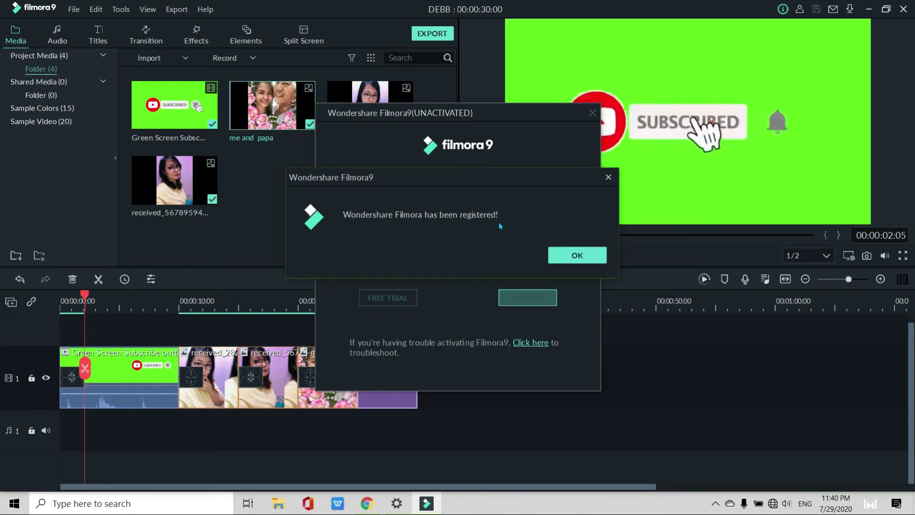
{"action": "left_click", "coordinate": [588, 260]}
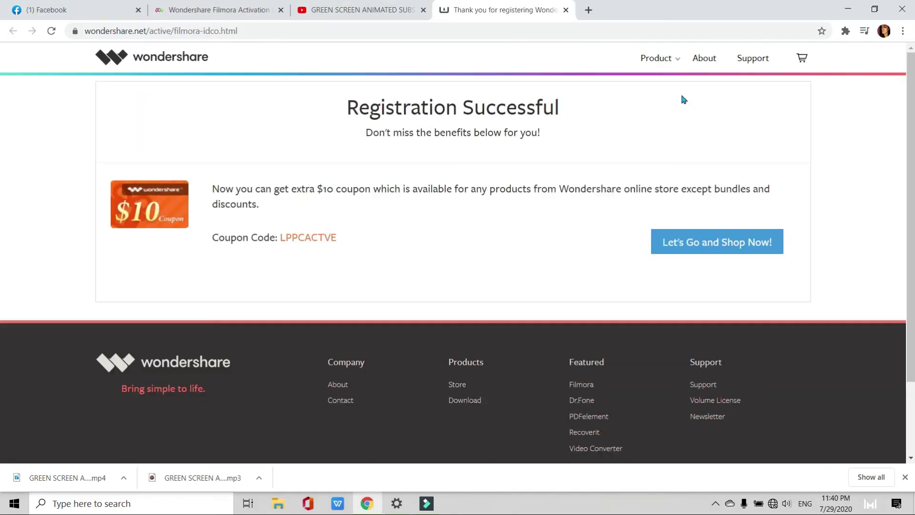
{"action": "left_click", "coordinate": [566, 9]}
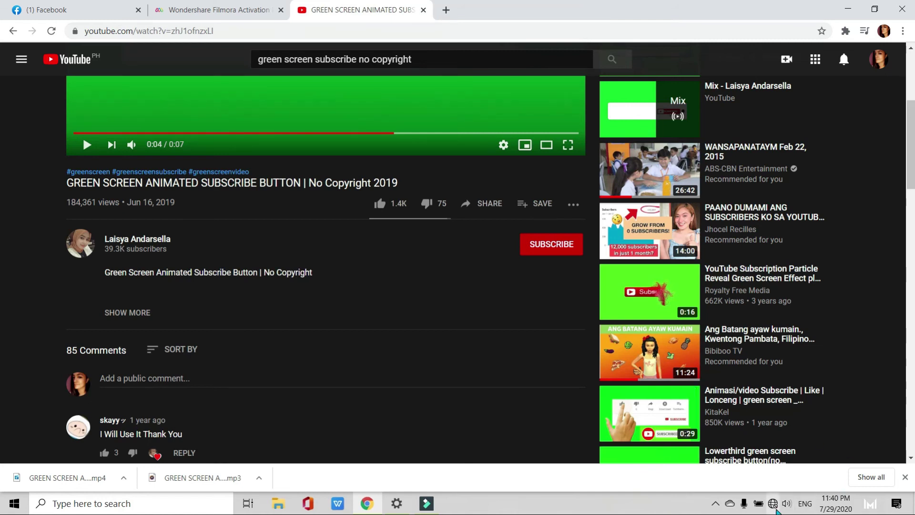
Connect the computer to the secured Wi-Fi network with the strongest signal and return to Filmora9
{"action": "left_click", "coordinate": [773, 503]}
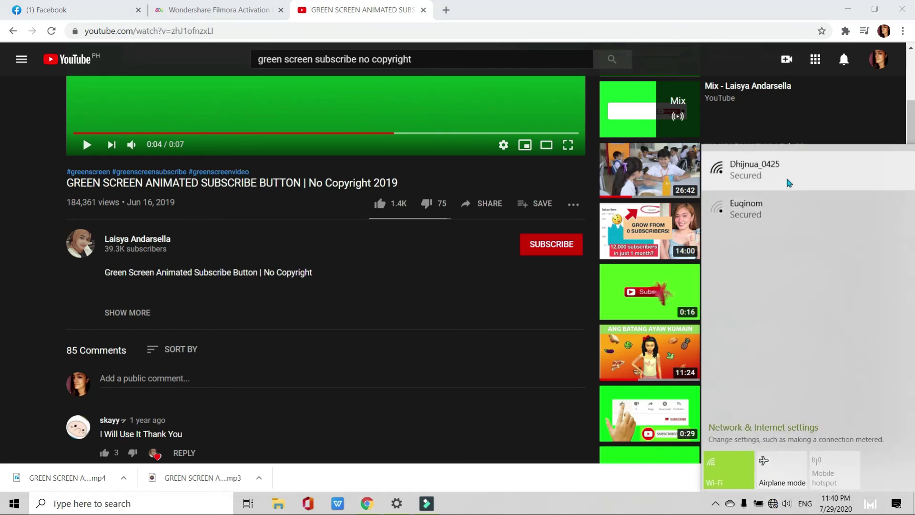
{"action": "left_click", "coordinate": [747, 184]}
{"action": "left_click", "coordinate": [825, 221]}
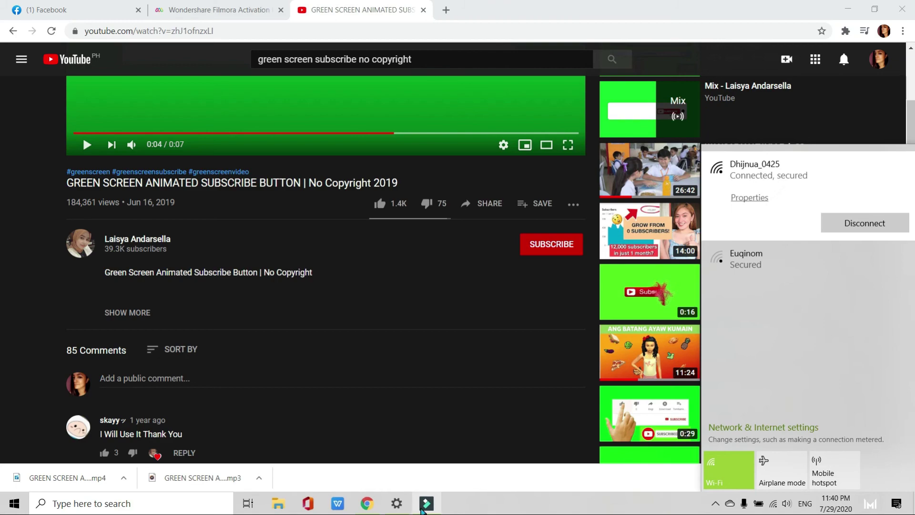
{"action": "left_click", "coordinate": [422, 508]}
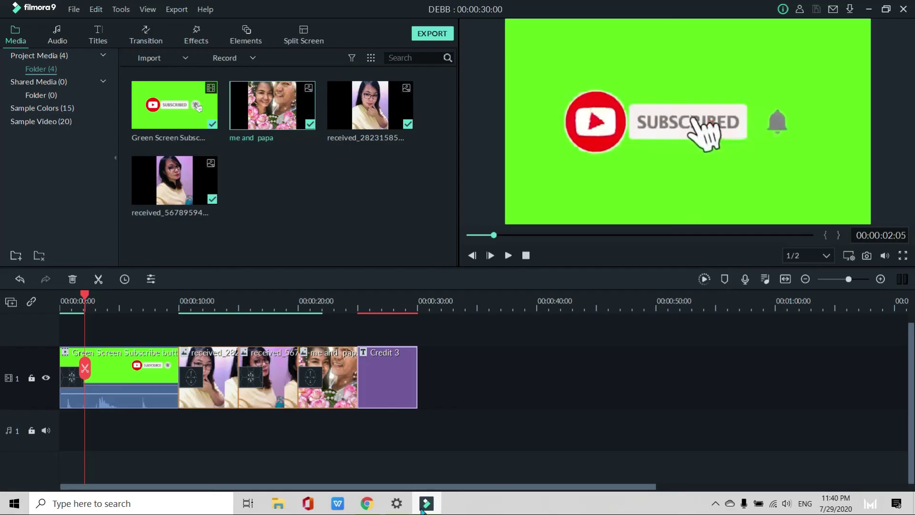
Export the project to the Desktop as an MP4 named lakay, accepting the Best quality settings at 640x360 and 25 fps
{"action": "left_click", "coordinate": [432, 36]}
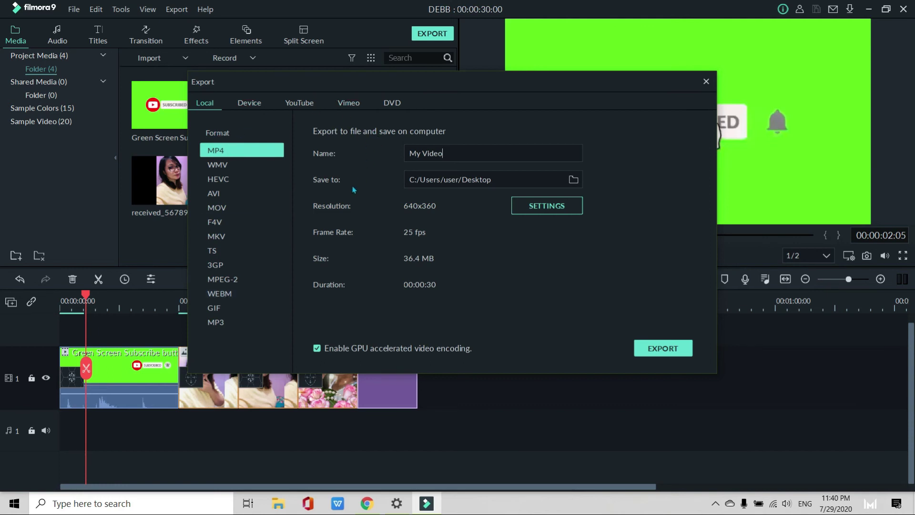
{"action": "triple_click", "coordinate": [455, 155]}
{"action": "type", "text": "lakay"}
{"action": "left_click", "coordinate": [544, 212]}
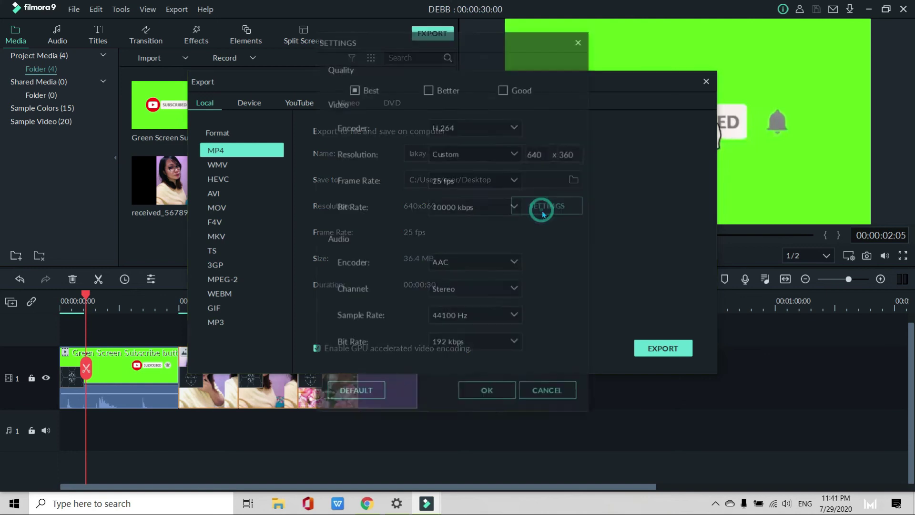
{"action": "left_click", "coordinate": [484, 402]}
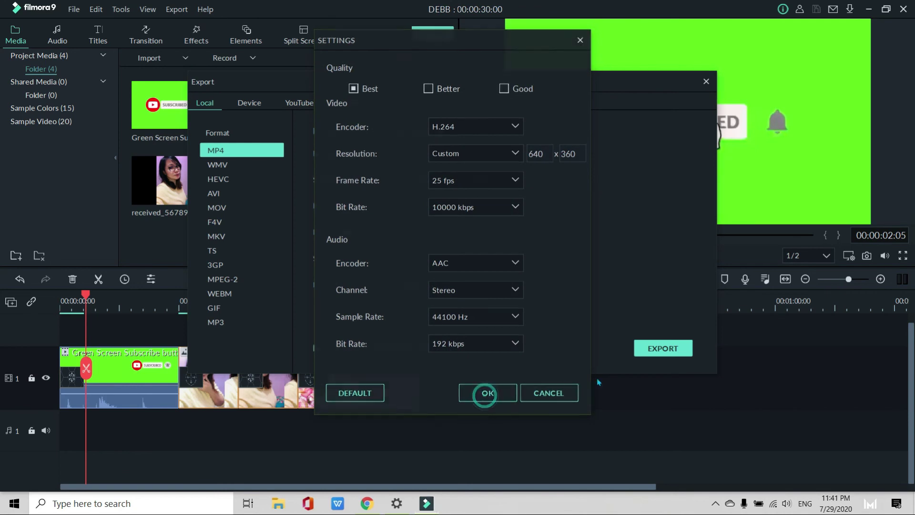
{"action": "left_click", "coordinate": [659, 357]}
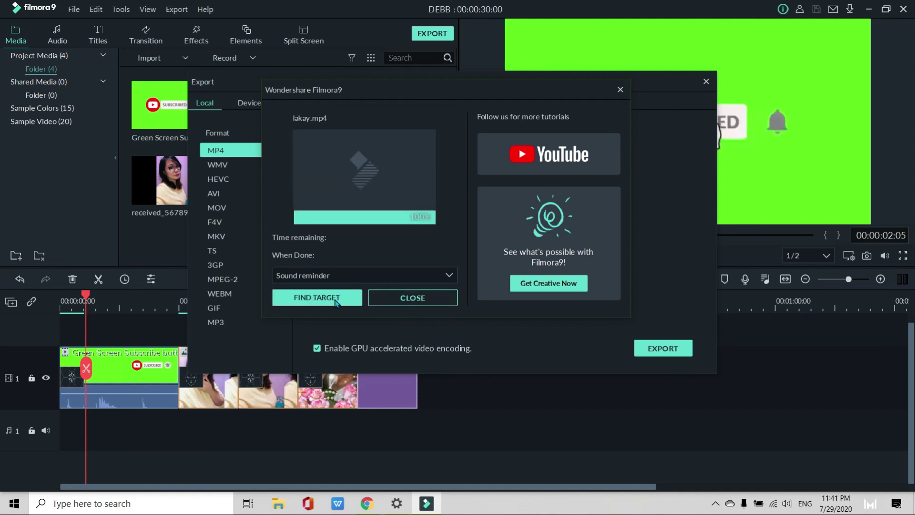
Locate the exported lakay video on the Desktop, play it through to check it, and close the player, folder and export windows
{"action": "left_click", "coordinate": [336, 300]}
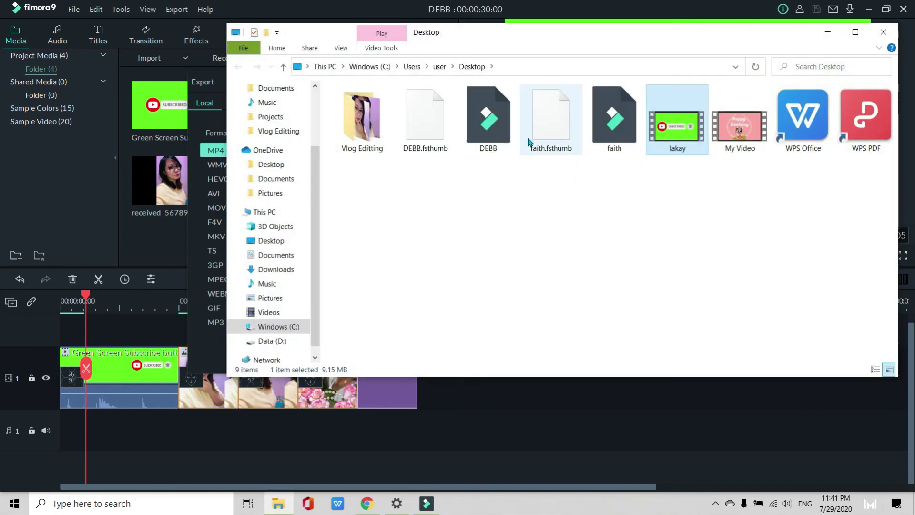
{"action": "double_click", "coordinate": [688, 143]}
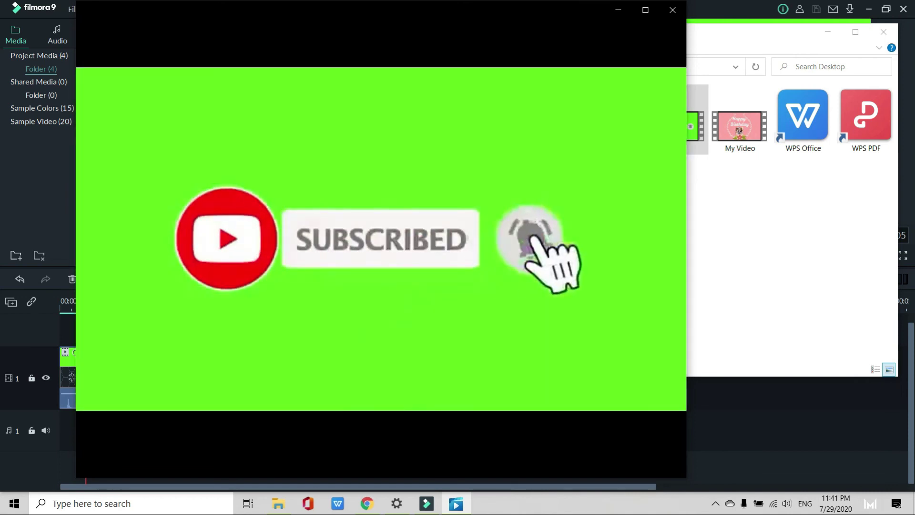
{"action": "mouse_move", "coordinate": [402, 111]}
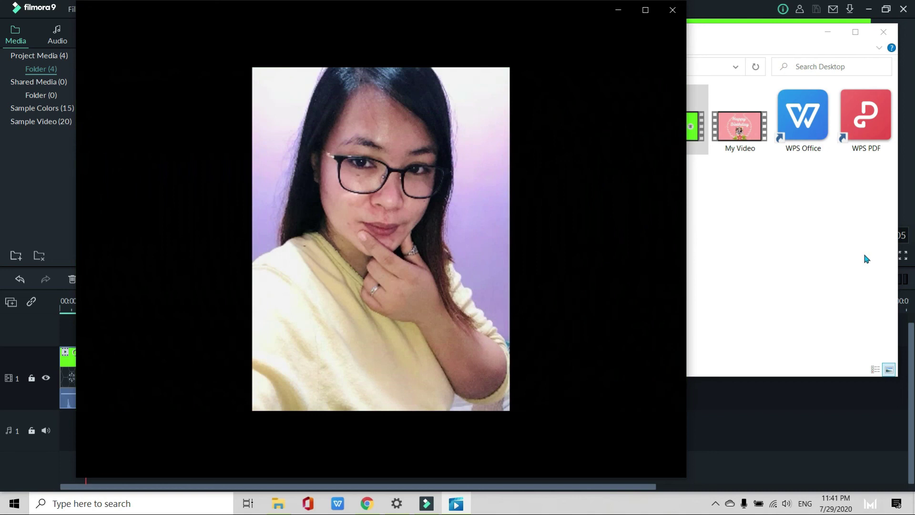
{"action": "mouse_move", "coordinate": [404, 245]}
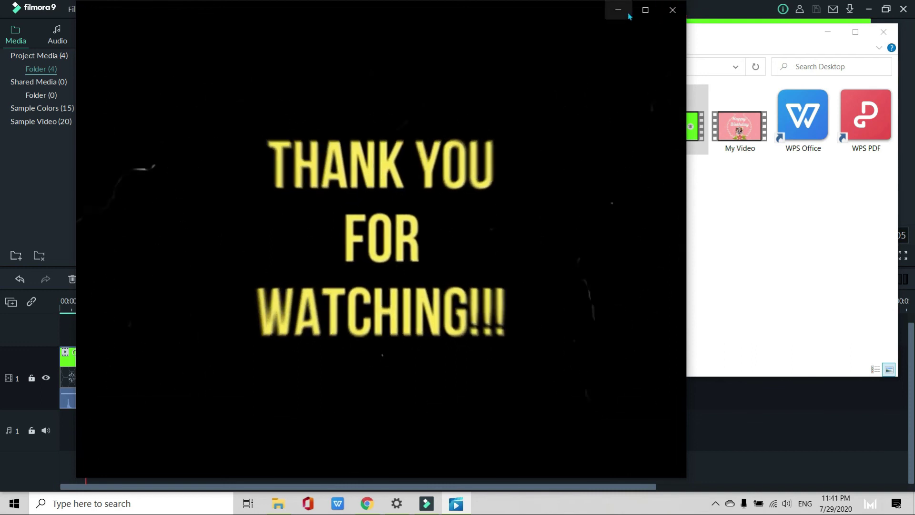
{"action": "left_click", "coordinate": [673, 11]}
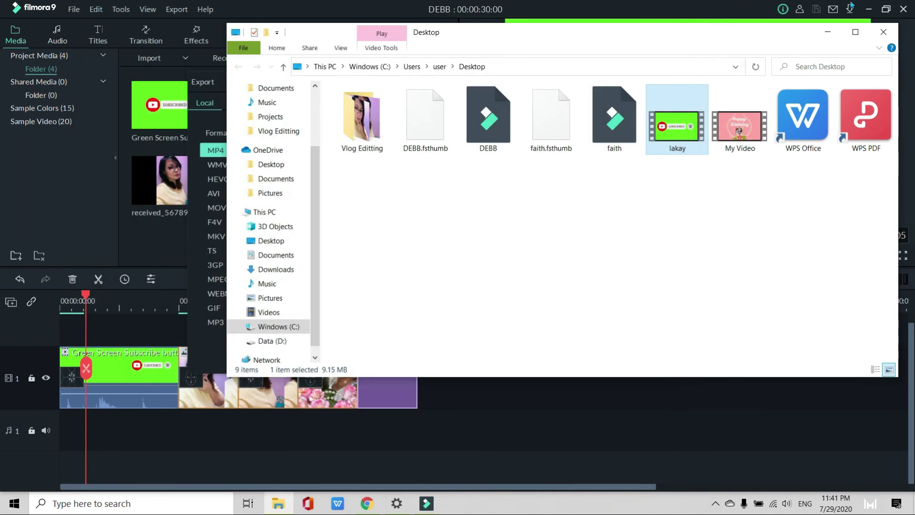
{"action": "left_click", "coordinate": [884, 32]}
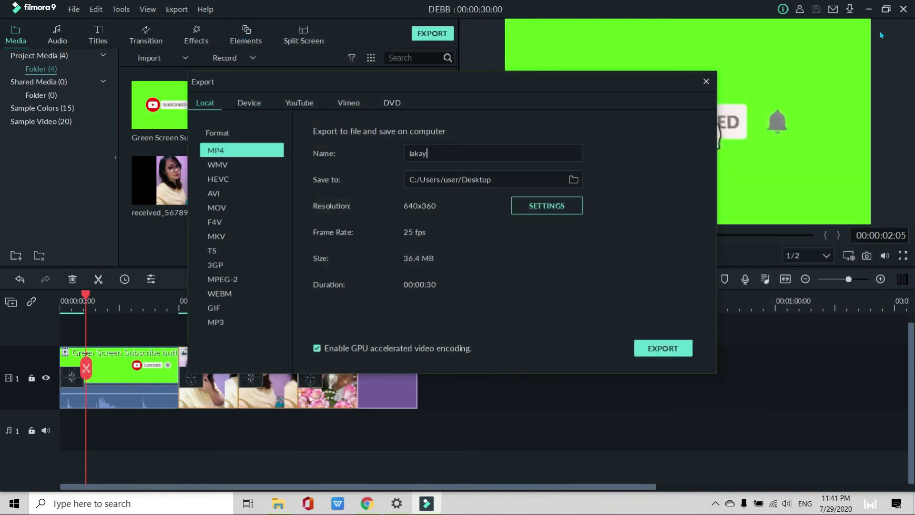
{"action": "left_click", "coordinate": [706, 82]}
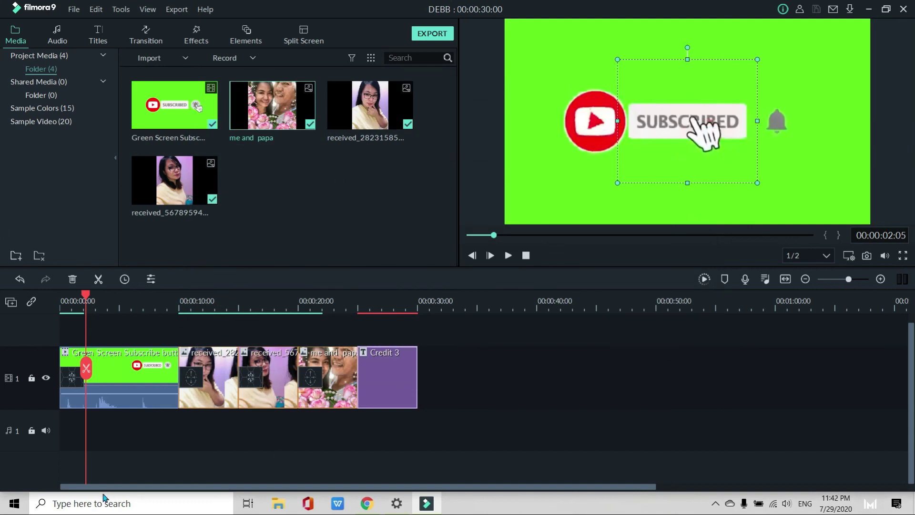